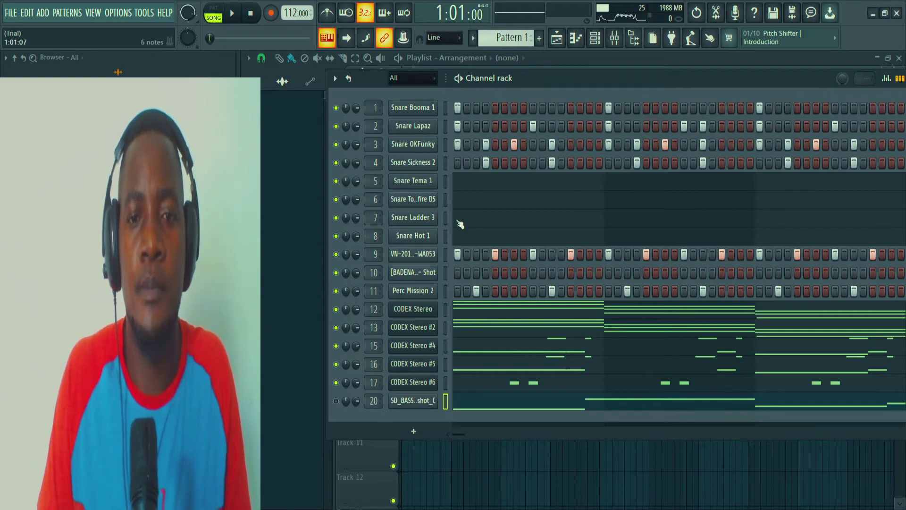
- Play the full beat with all channels active, view Pattern 1 in the playlist, and return to the channel rack
key(space)
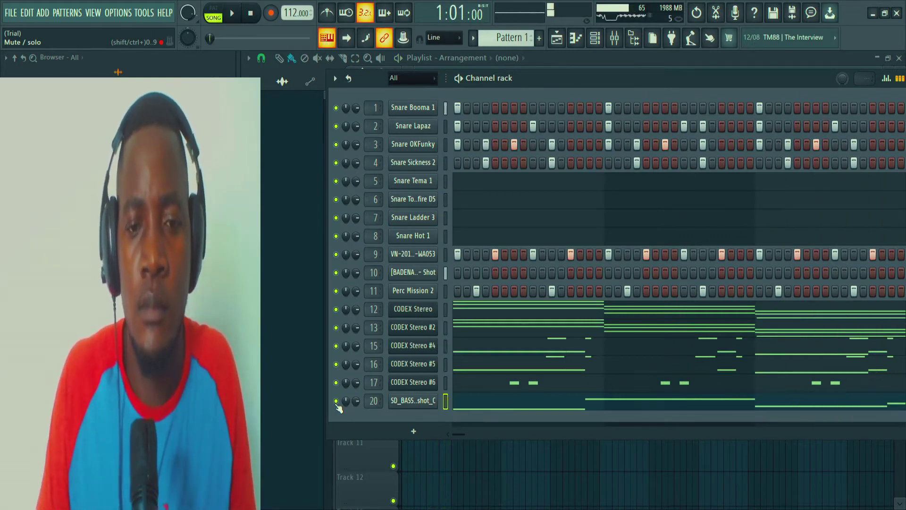
click(355, 447)
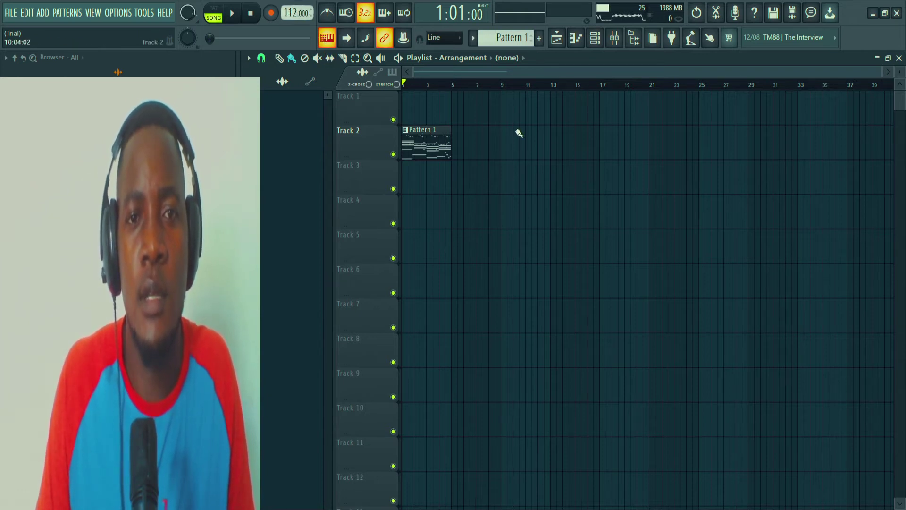
click(594, 41)
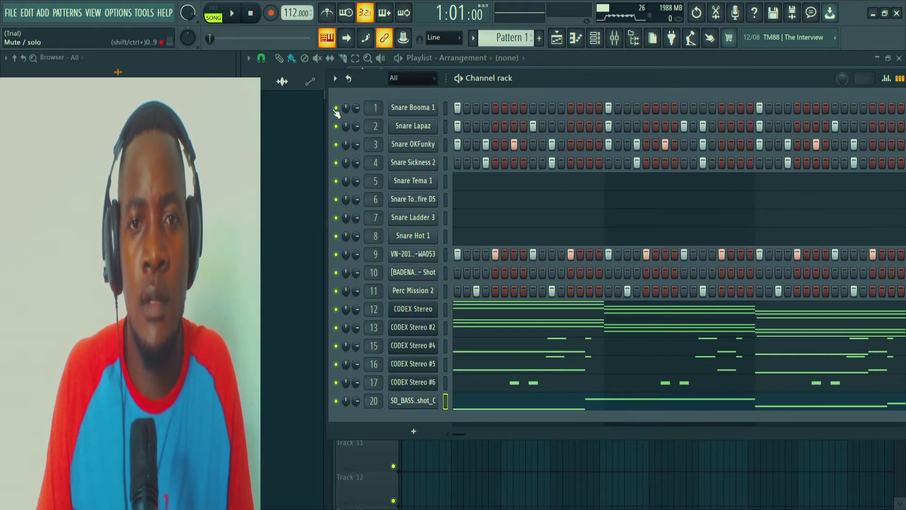
- Solo the Snare Booma 1 channel and play it, moving the channel rack window so the whole step grid fits
key(ctrl+1)
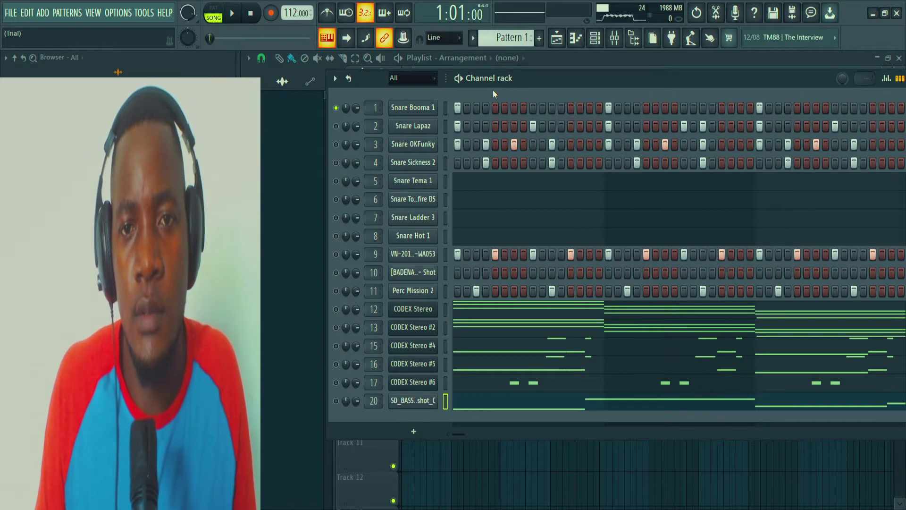
key(space)
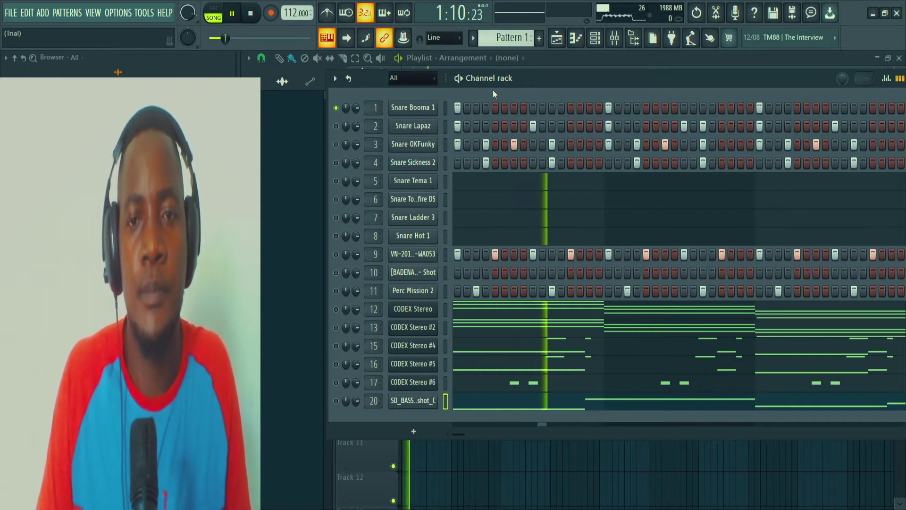
drag(553, 83, 506, 80)
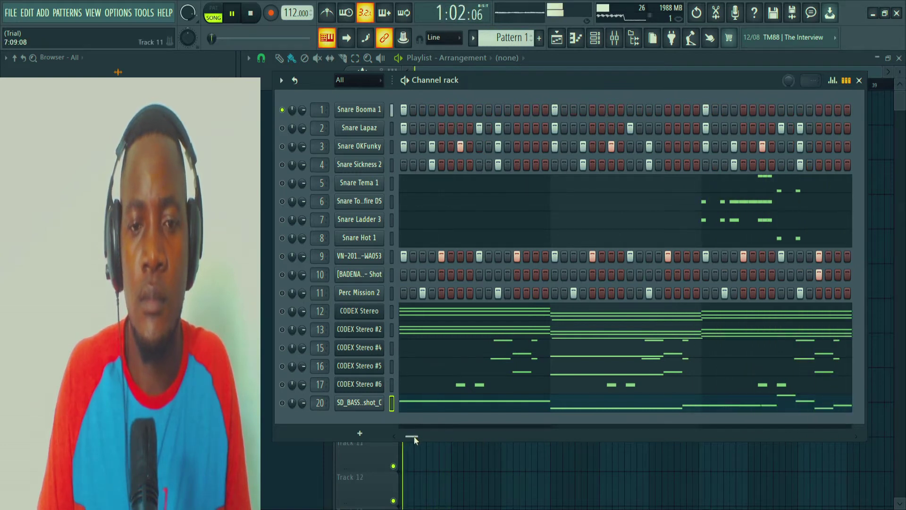
key(space)
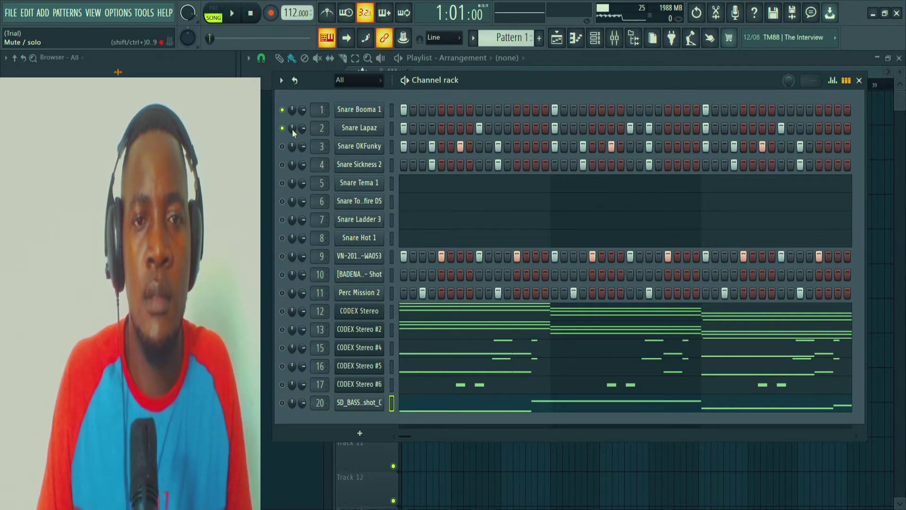
- Audition Snare Lapaz, Snare OKFunky and Snare Sickness 2 in solo, and play the first four snare channels together
key(space)
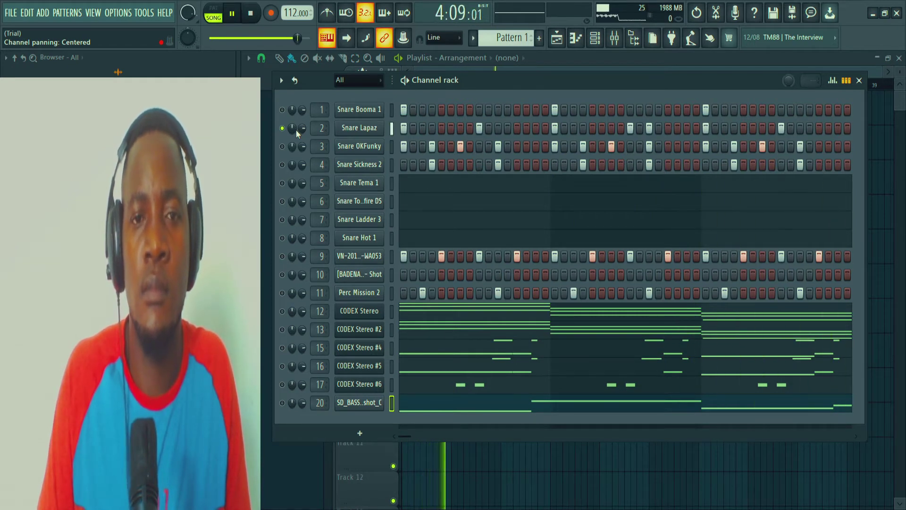
key(space)
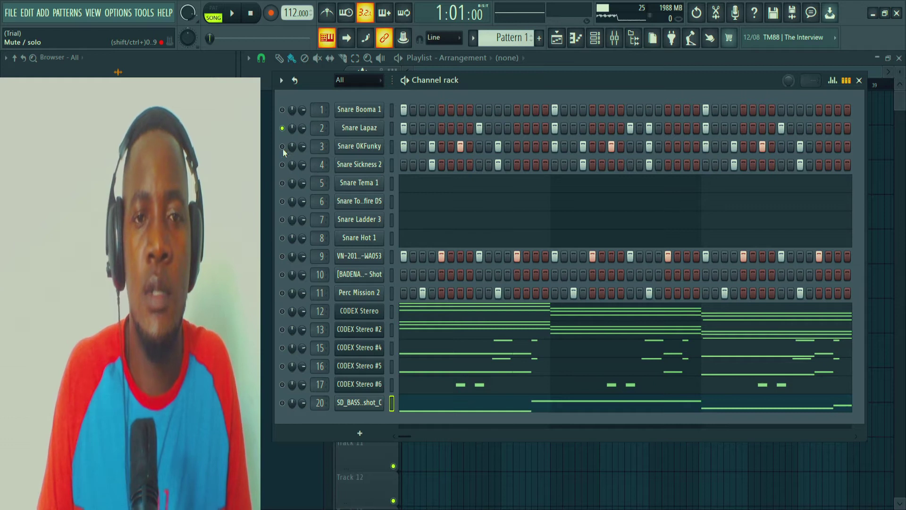
ctrl+click(290, 154)
key(space)
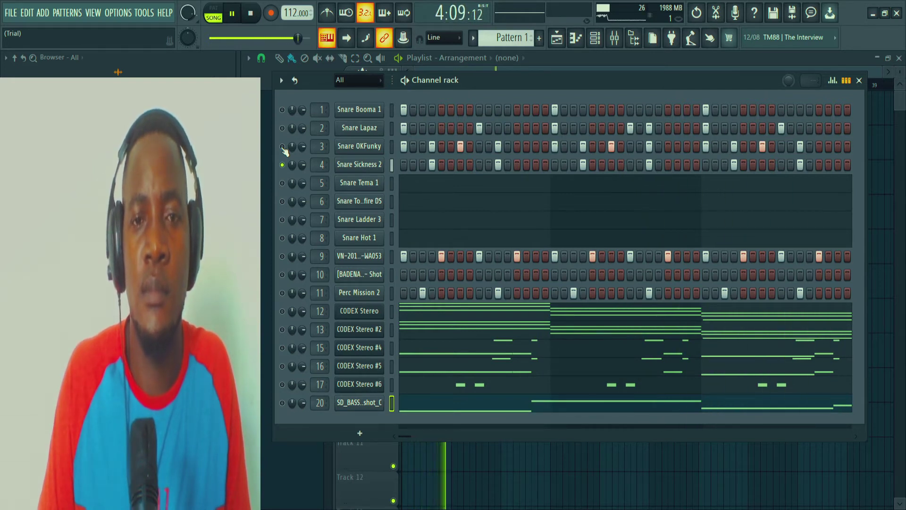
key(space)
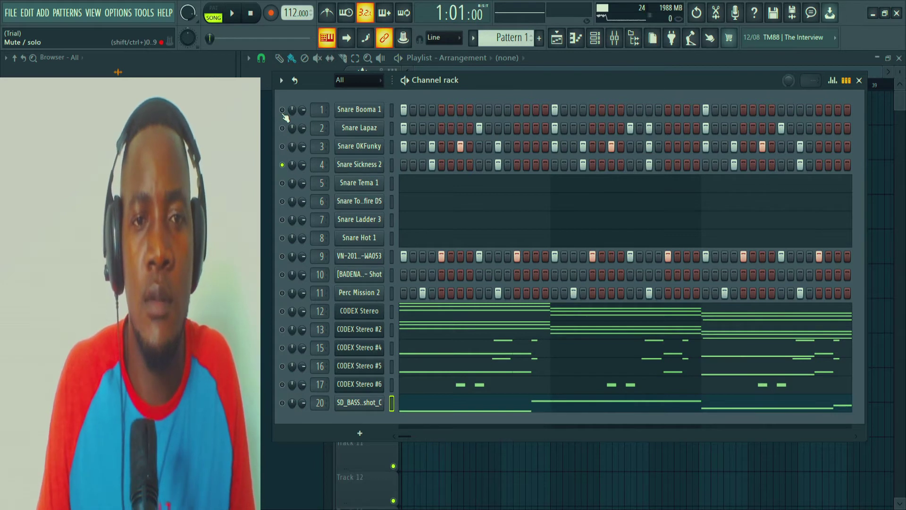
key(space)
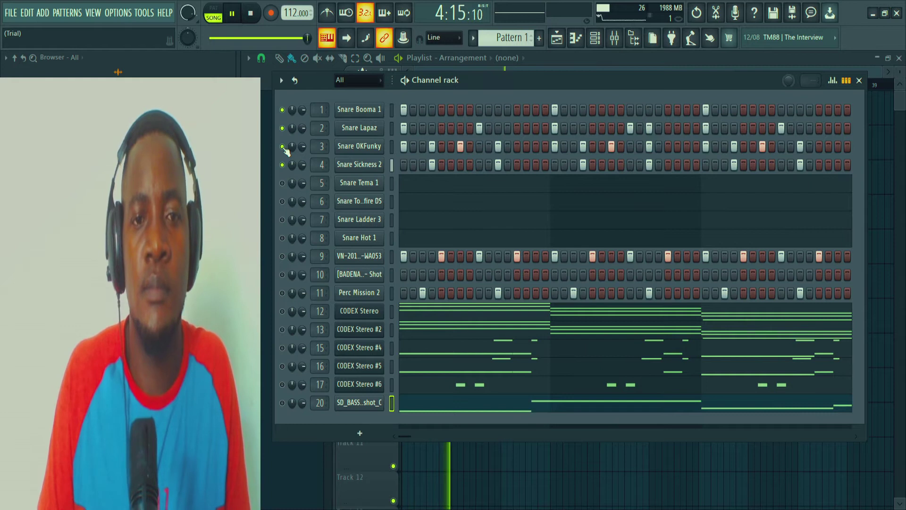
key(space)
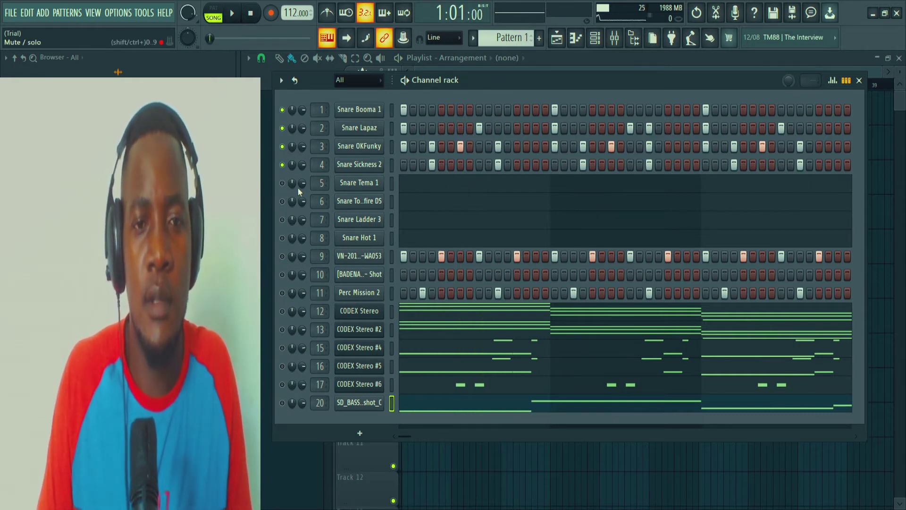
- Open Snare Tema 1's notes in the piano roll and play the soloed channel from the start of bar 4
click(411, 183)
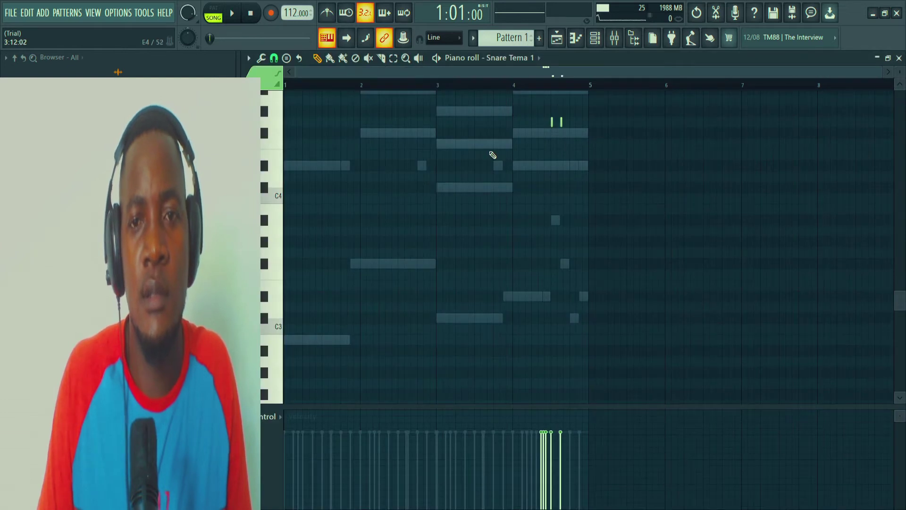
scroll(492, 155, up, 4)
key(space)
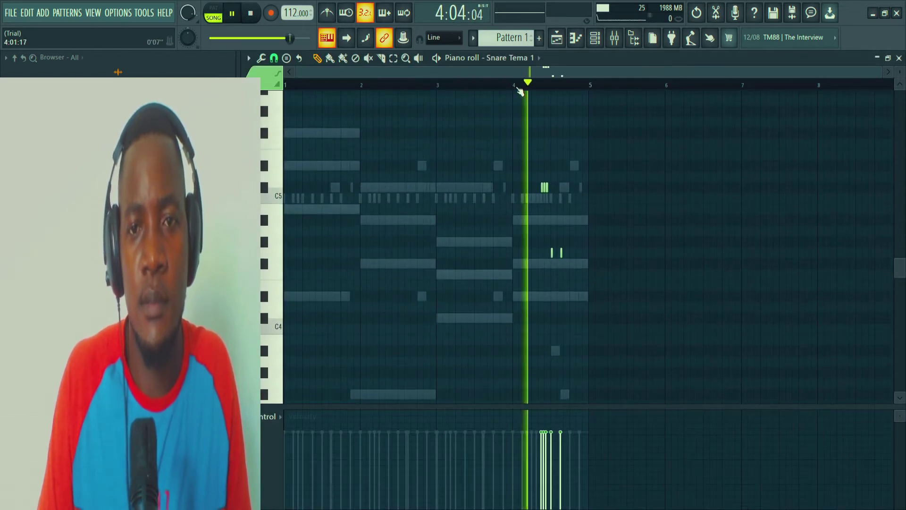
scroll(567, 87, up, 3)
scroll(571, 88, up, 3)
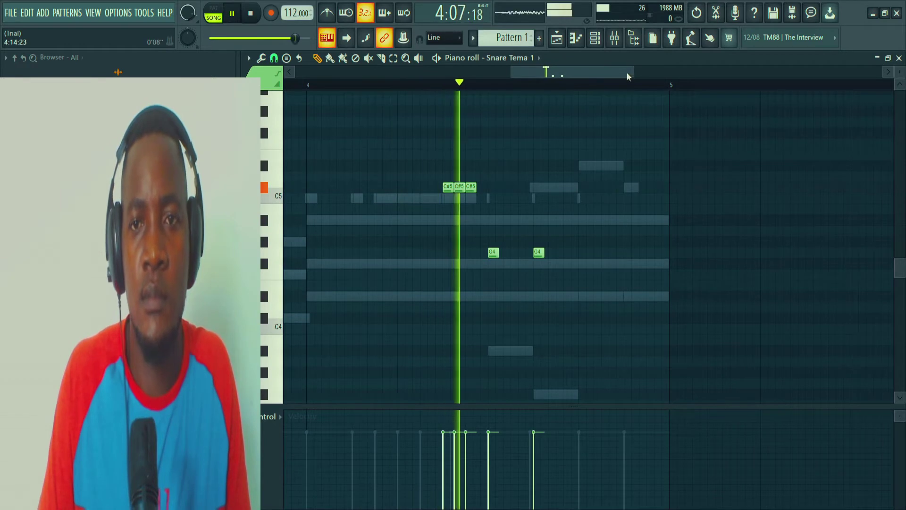
key(space)
- Solo the Snare Totalfire DS channel, open its notes in the piano roll, and play them from late in bar 3
click(596, 39)
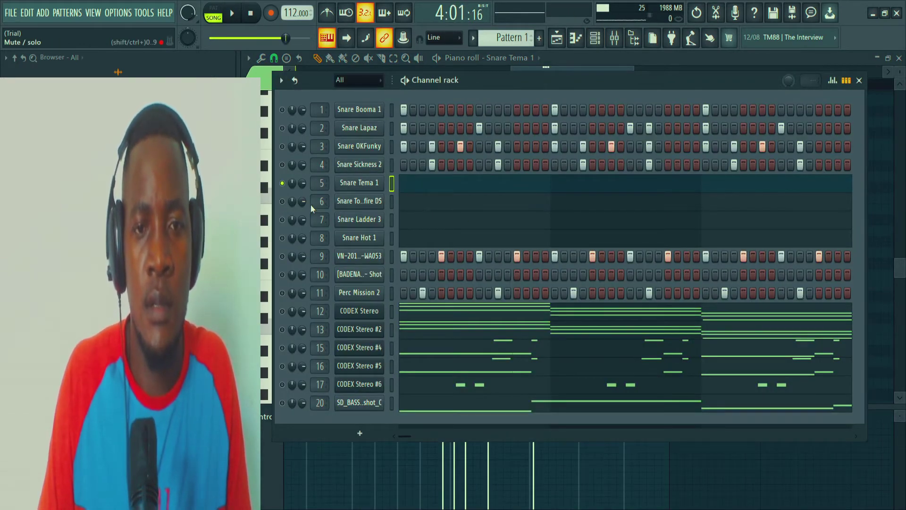
click(488, 200)
scroll(534, 89, up, 5)
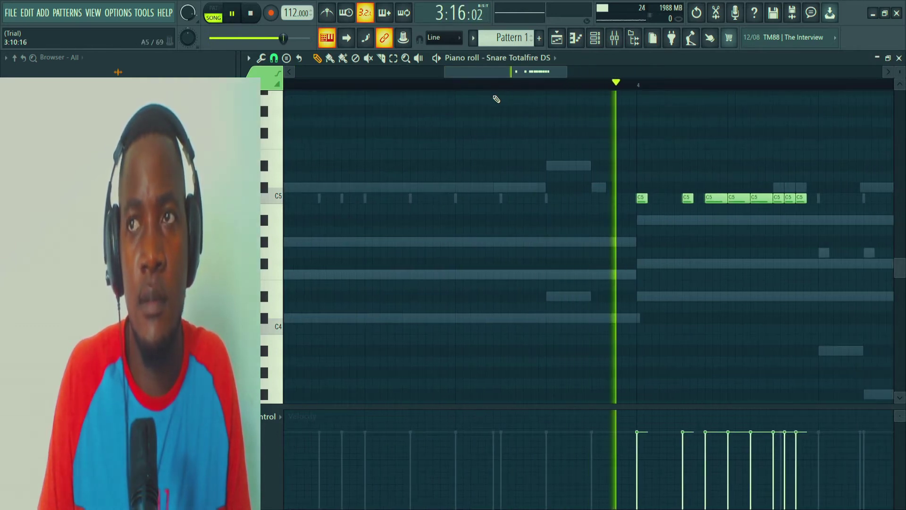
key(space)
key(space)
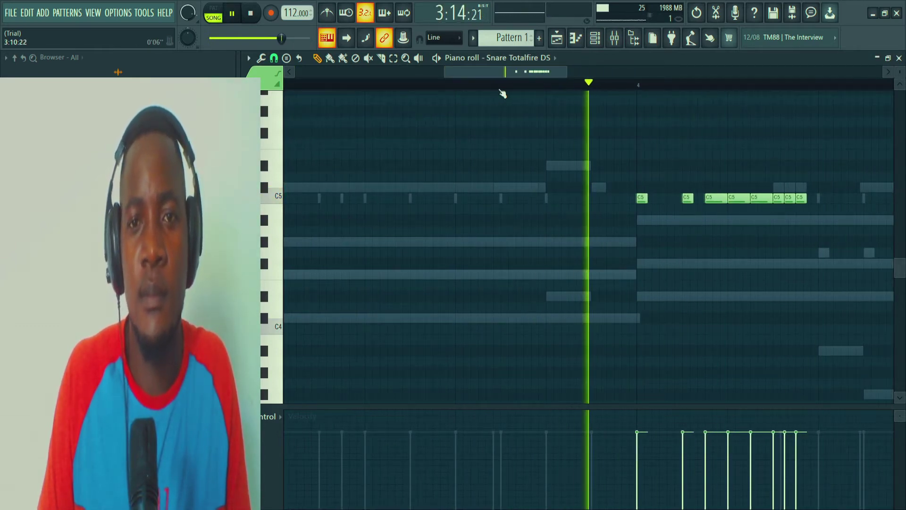
scroll(503, 94, down, 2)
scroll(502, 94, down, 1)
key(space)
key(space)
key(space)
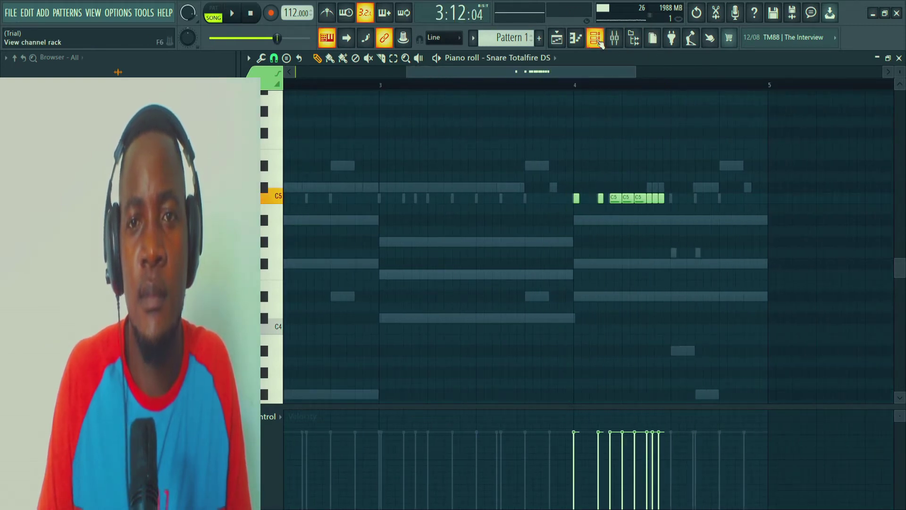
- Solo the Snare Ladder 3 channel, open its notes in the piano roll, and play them from late in bar 3
click(596, 38)
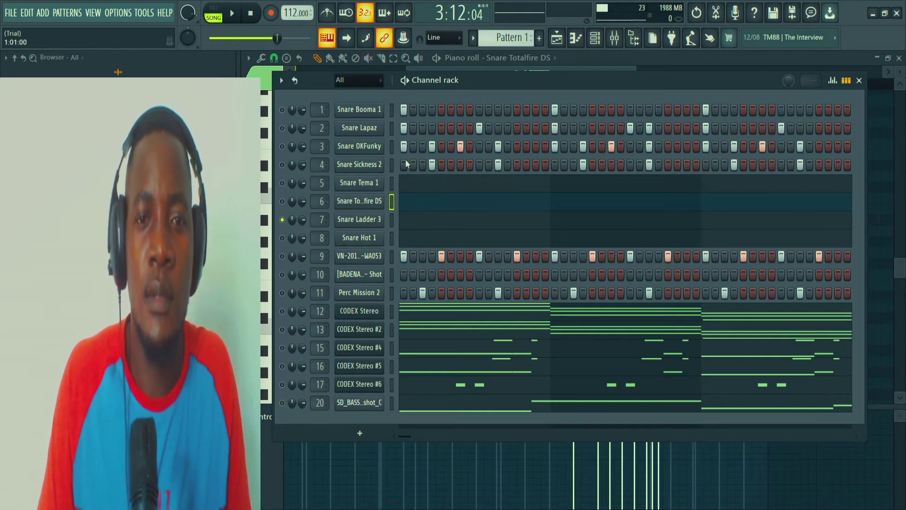
click(415, 221)
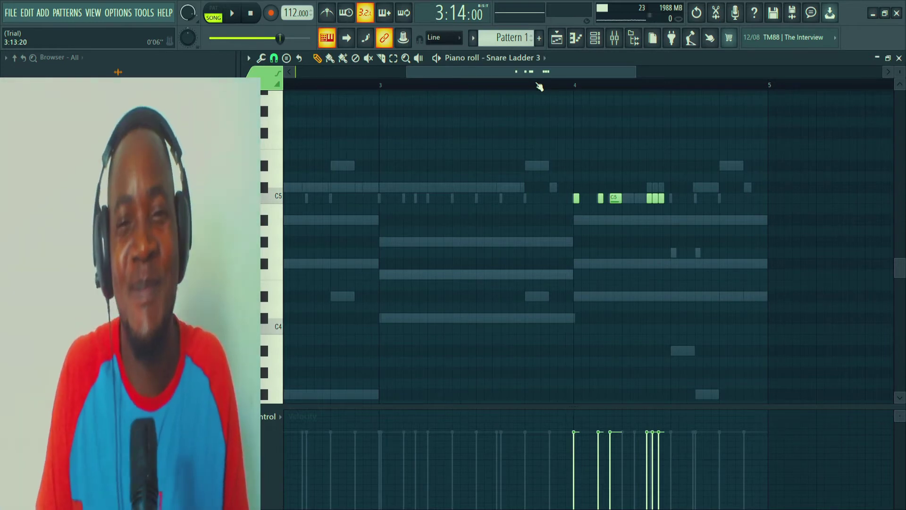
key(space)
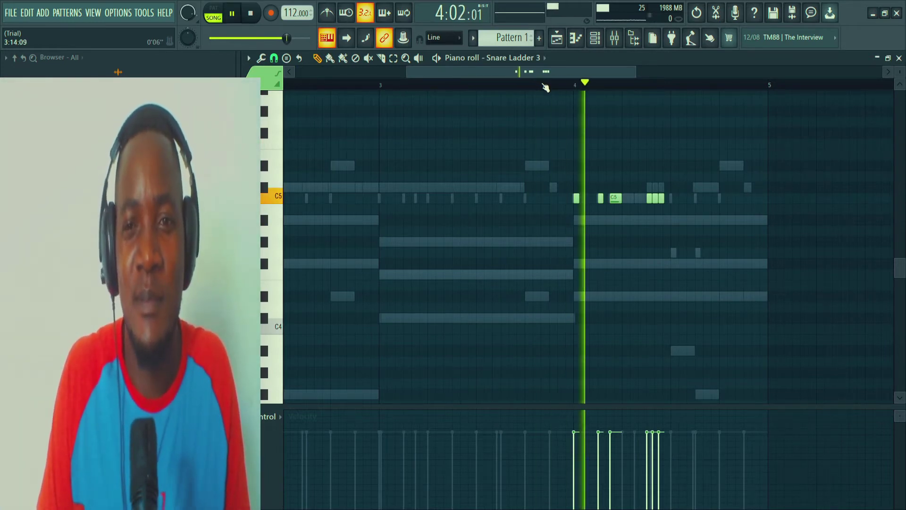
key(space)
key(space)
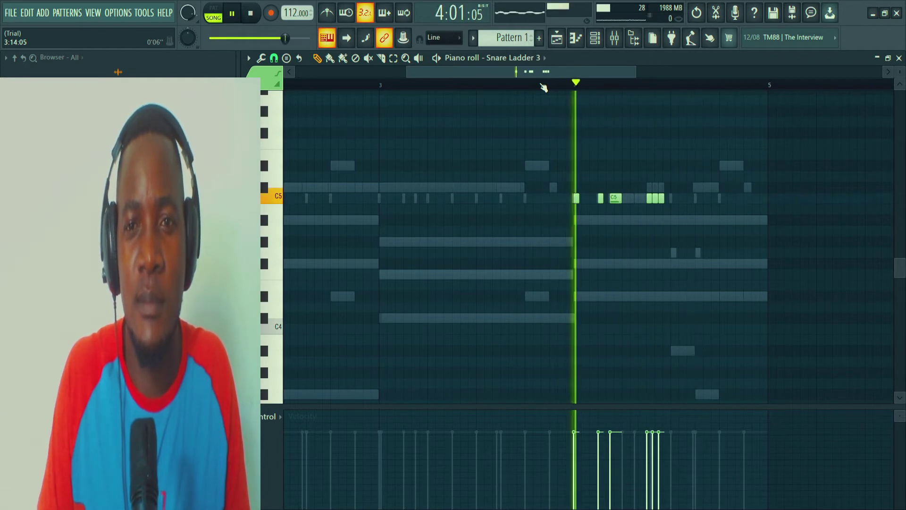
key(space)
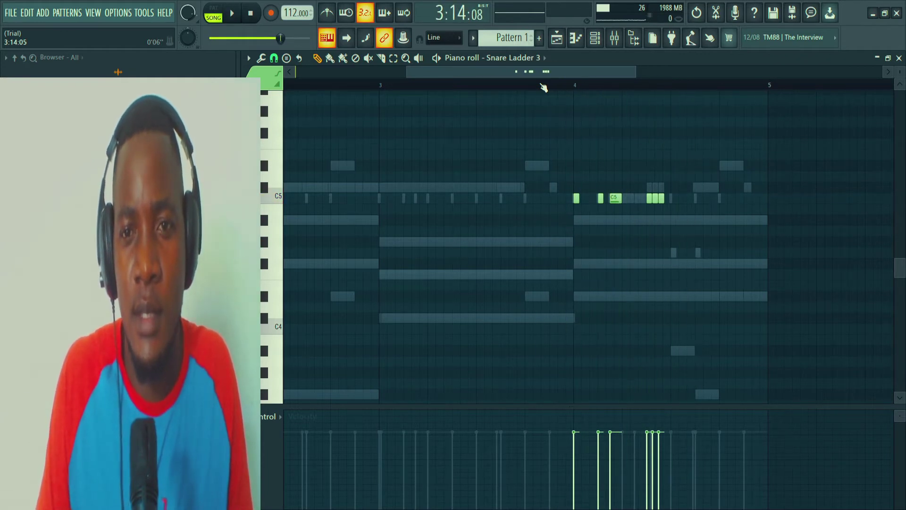
- Solo the Snare Hot 1 channel of Pattern 1, open its notes in the piano roll, and play them
click(601, 41)
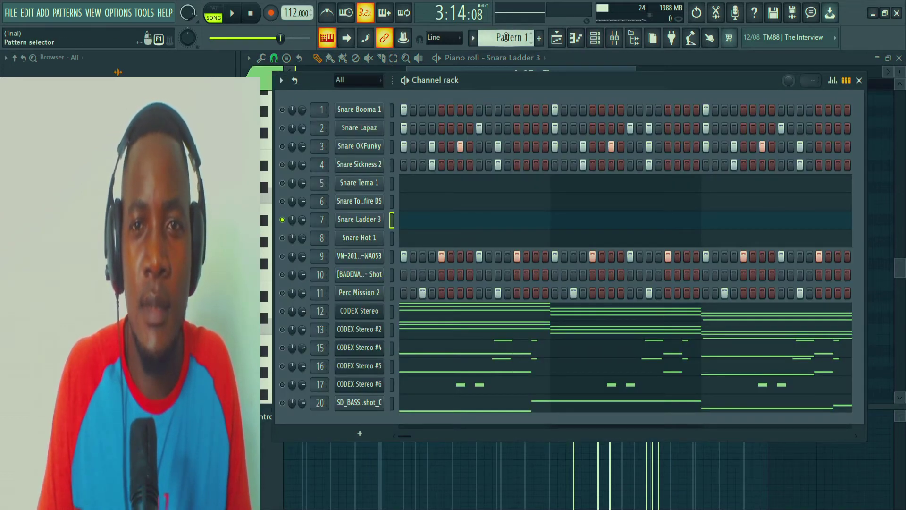
scroll(506, 37, down, 1)
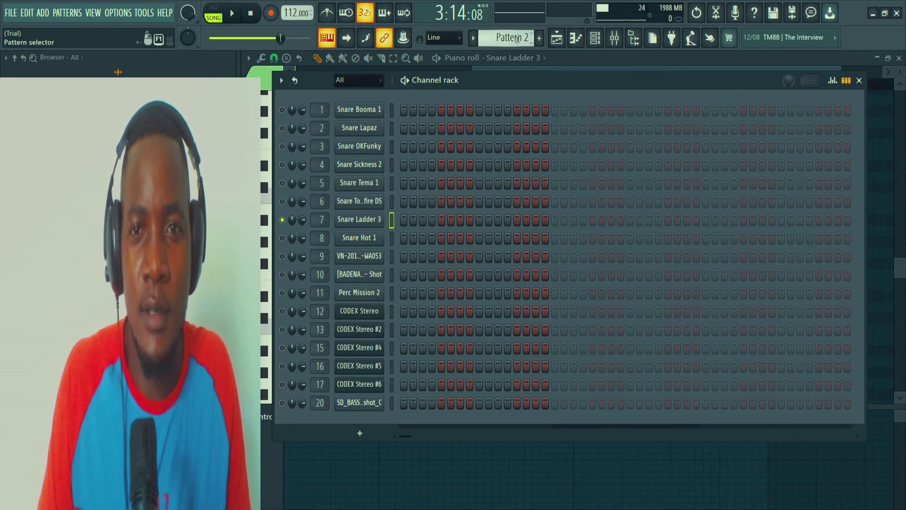
scroll(517, 39, up, 1)
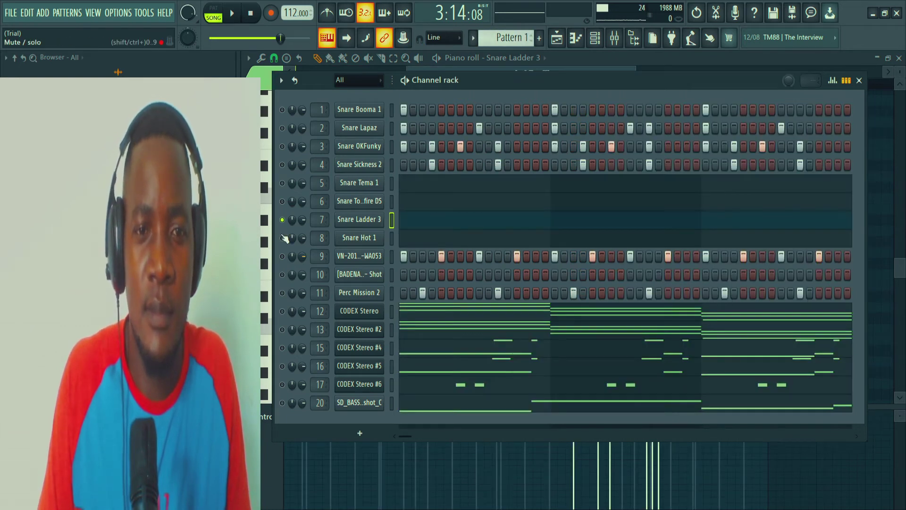
click(415, 237)
key(space)
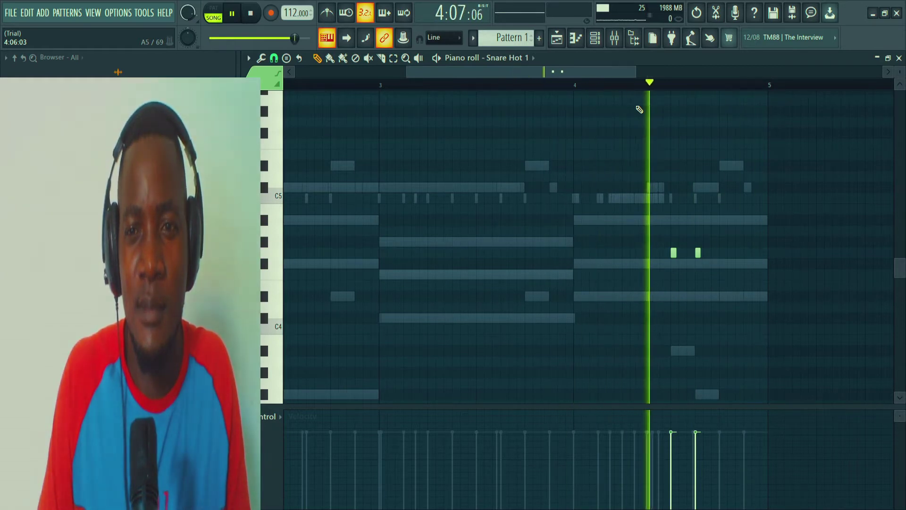
key(space)
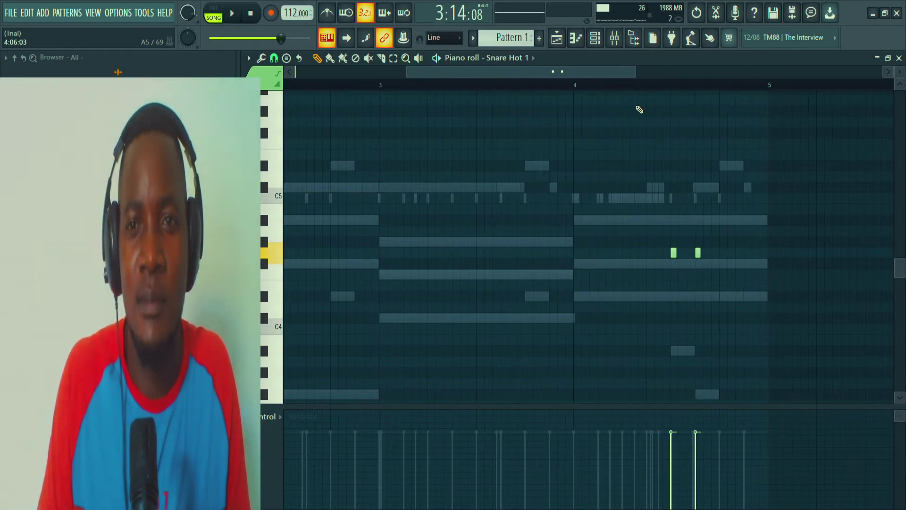
- Return to the channel rack and view the sampler settings of the VN-20160209-WA053 channel, closing them again
click(595, 39)
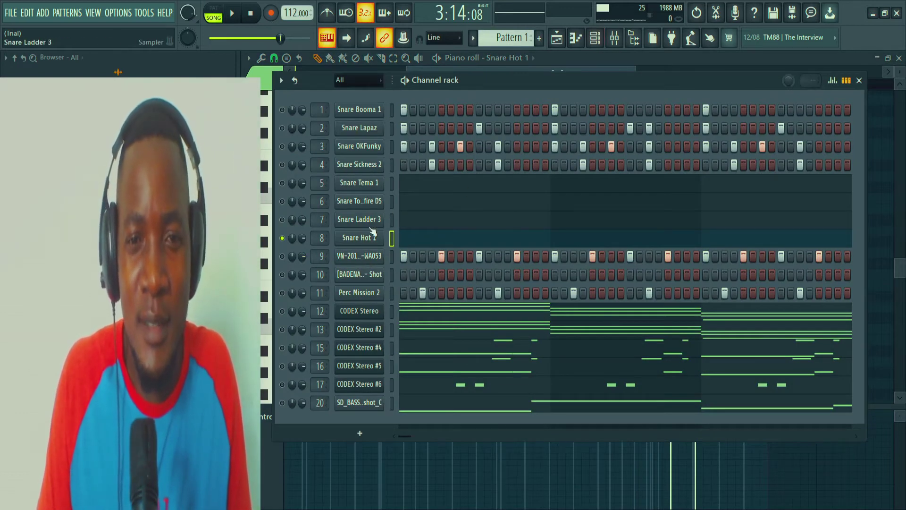
click(367, 259)
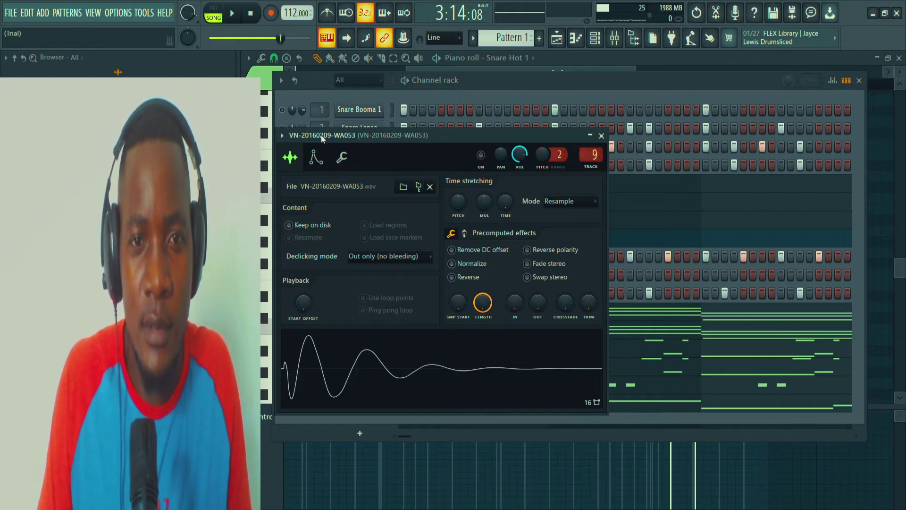
click(600, 136)
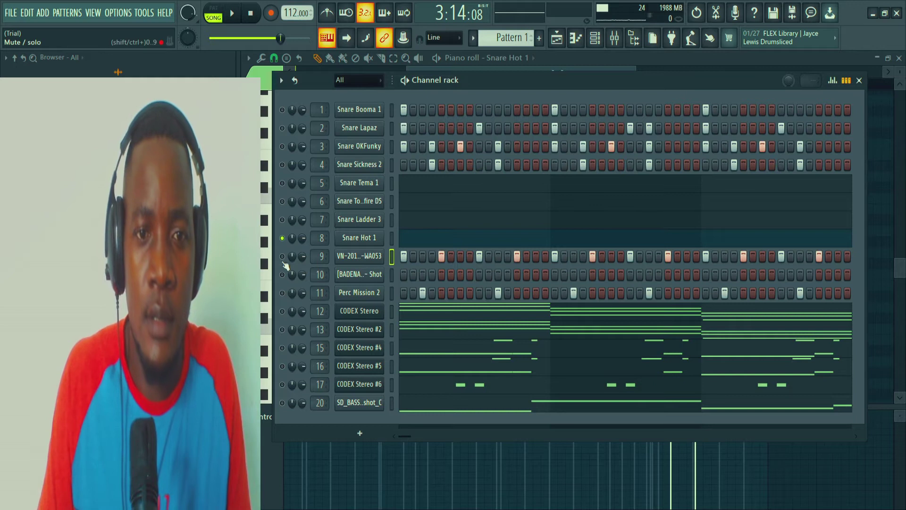
- Solo and play the VN-20160209-WA053 channel, and solo channel 10, the [BADENA shot, for listening
click(310, 258)
key(space)
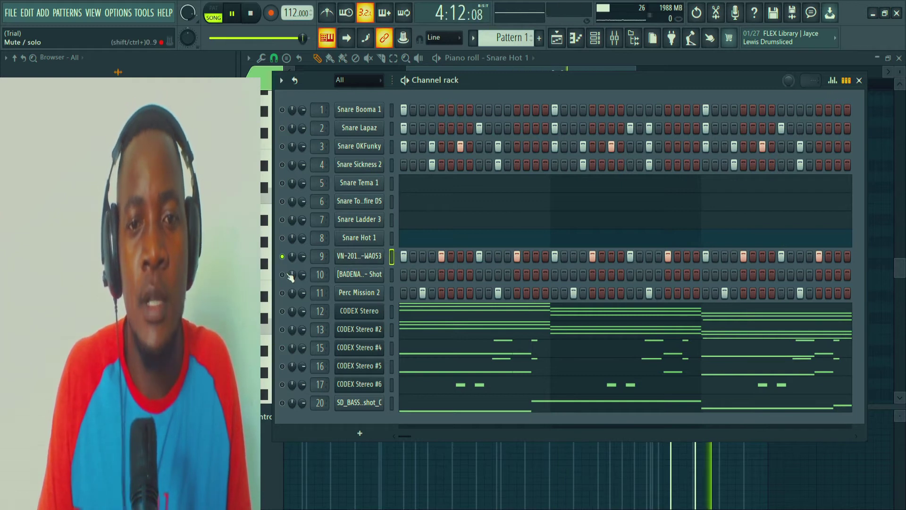
click(305, 276)
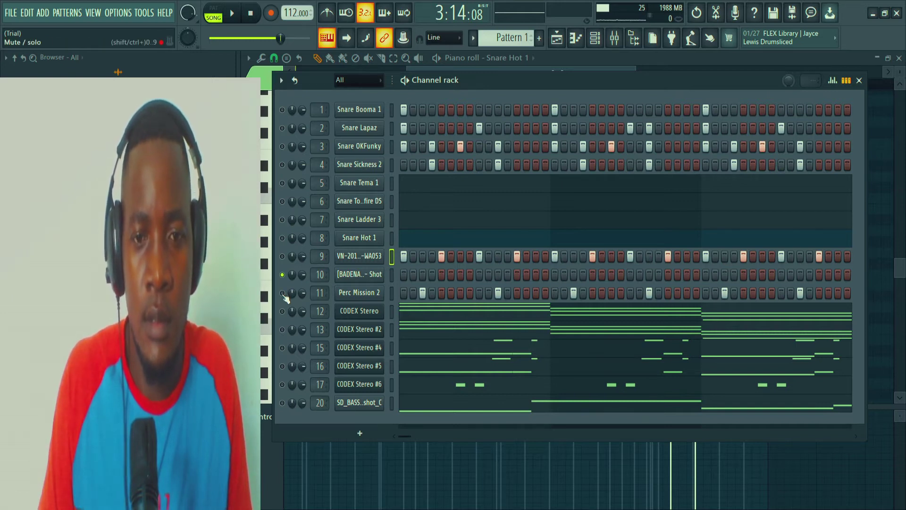
- Solo the Perc Mission 2 channel and play it on its own
right_click(301, 293)
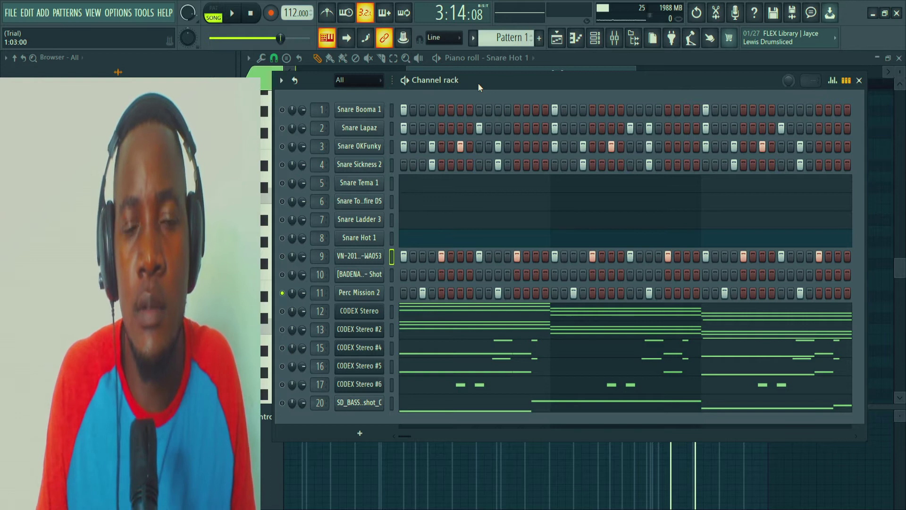
key(space)
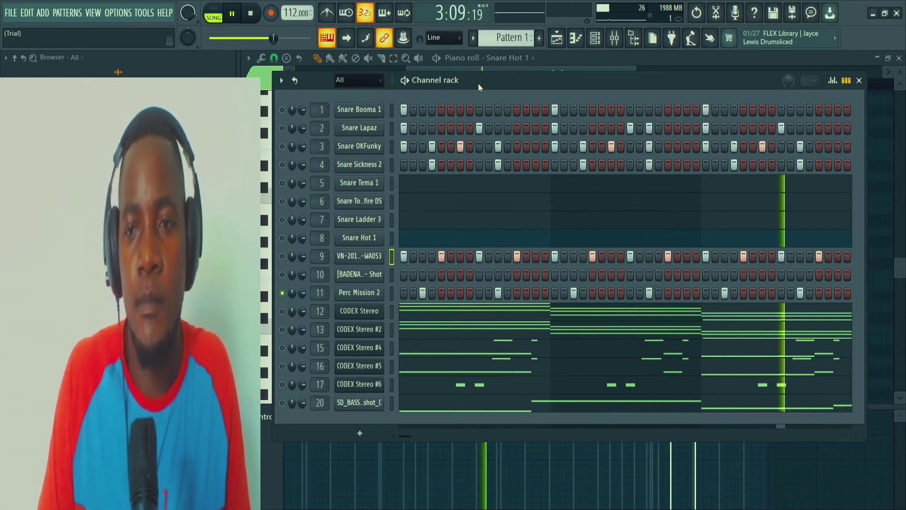
key(ctrl+space)
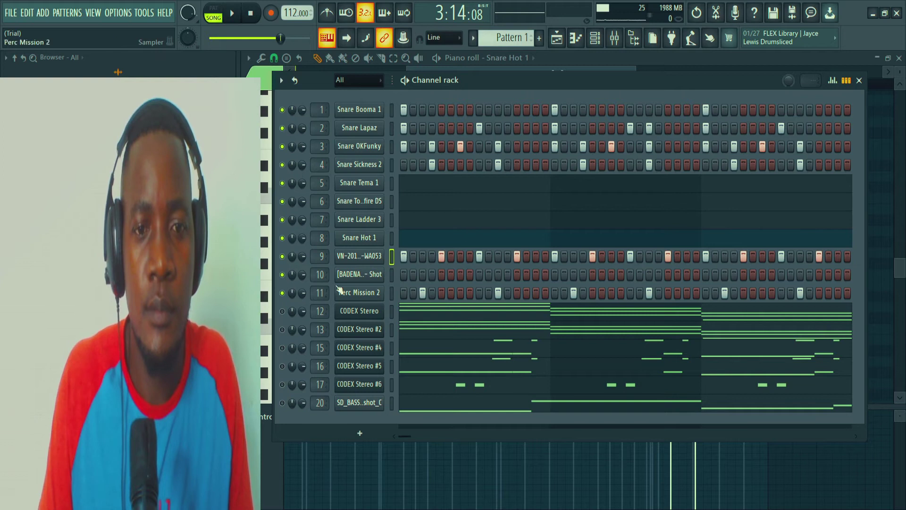
- Enable channels 1 to 11 and play all the drums together from bar 1, returning to the channel rack
click(449, 63)
scroll(381, 84, left, 5)
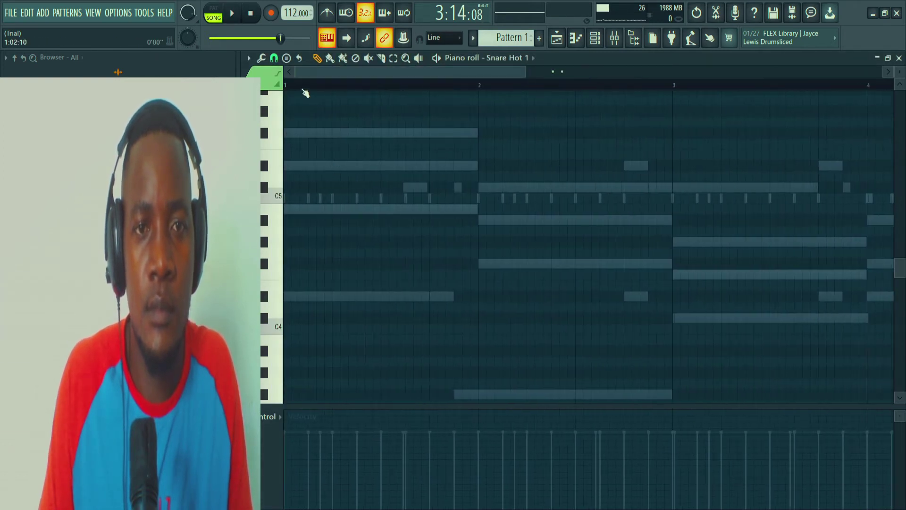
key(space)
key(F6)
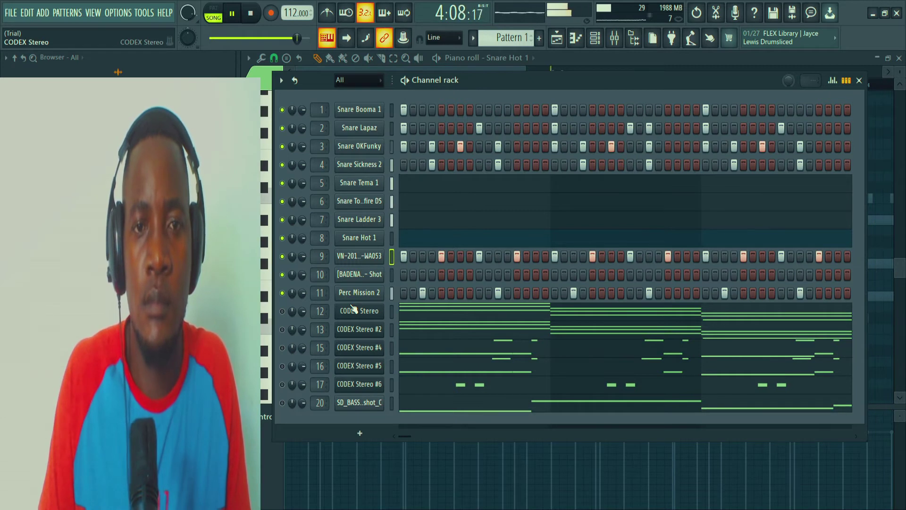
key(space)
- Solo and play the Snare Booma 1 channel, then add Snare Lapaz and listen to both together
right_click(296, 118)
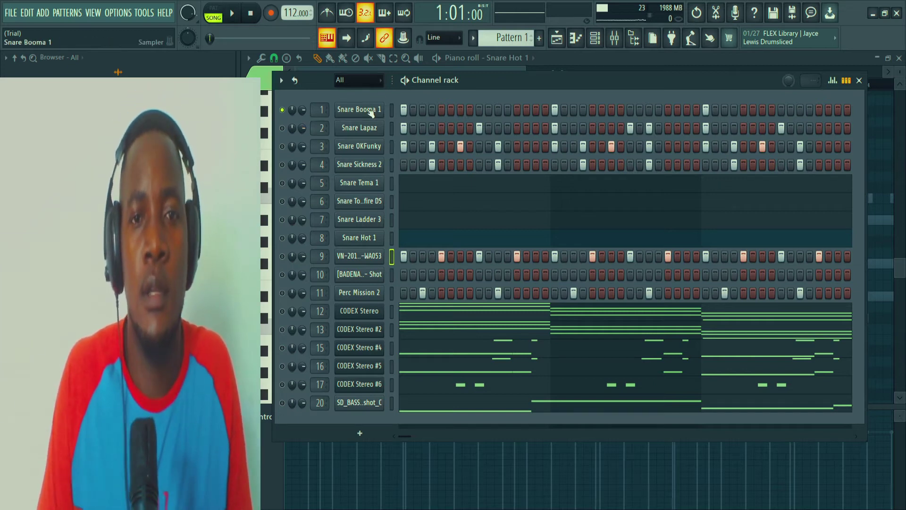
key(space)
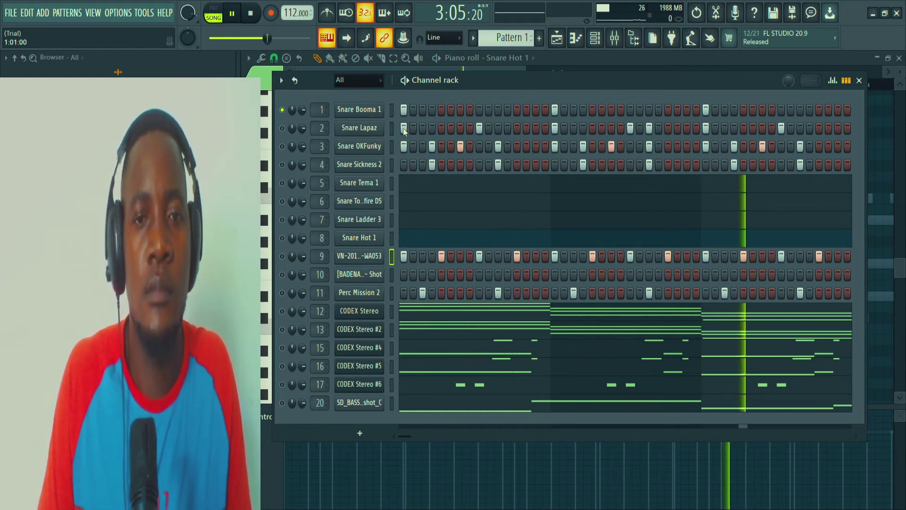
key(space)
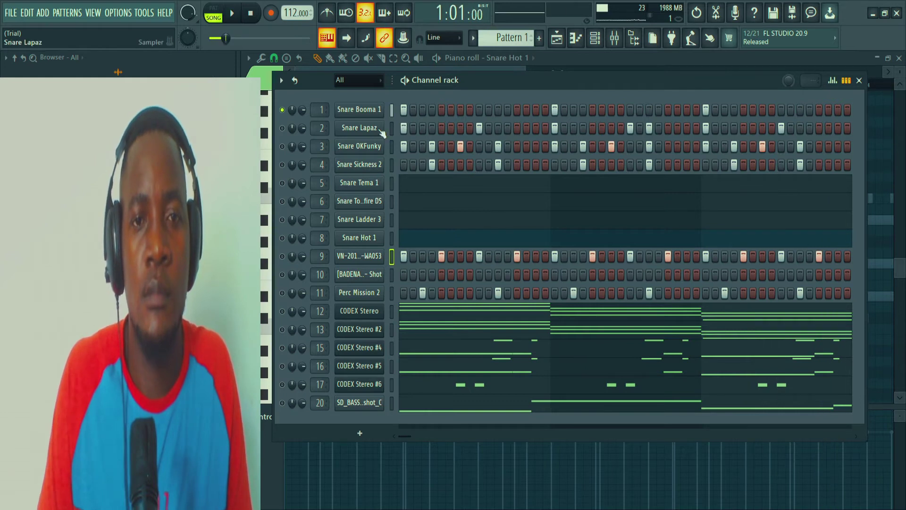
key(space)
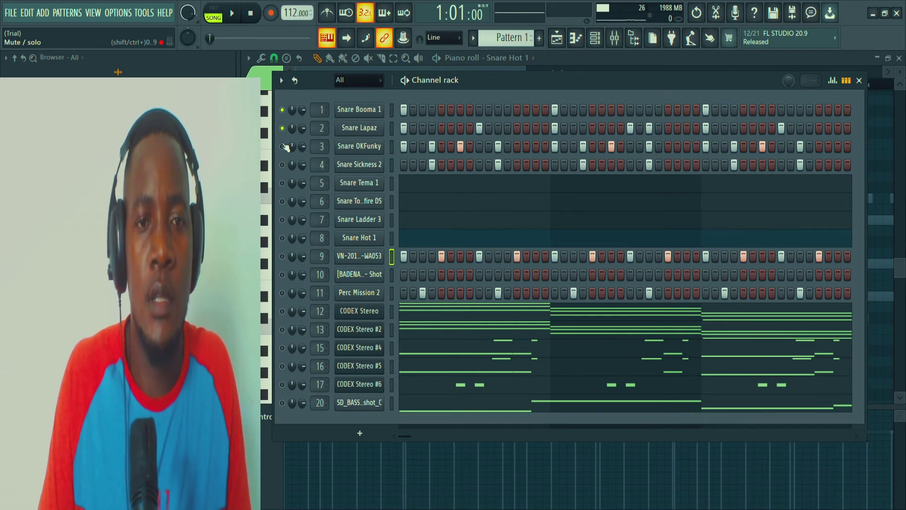
- Unmute channels 3 to 8, from Snare OKFunky to Snare Hot 1, one by one while playing the growing drum layers
key(space)
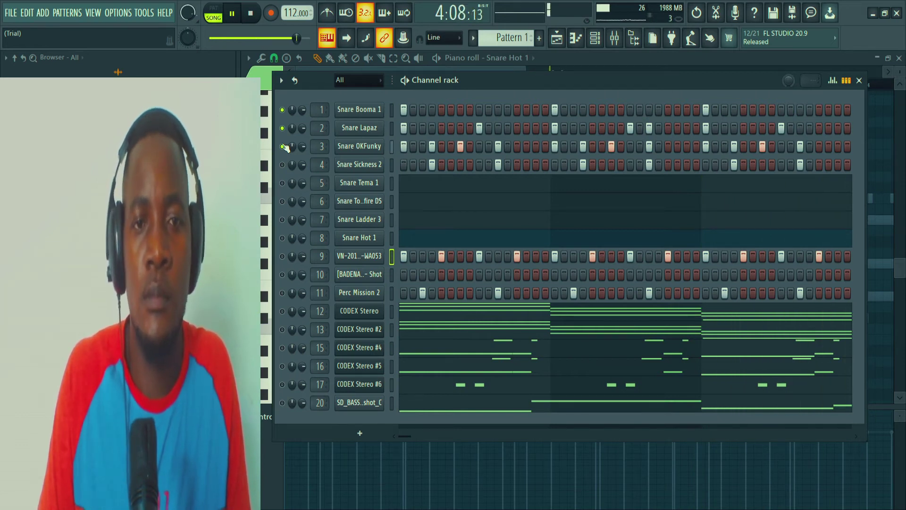
key(space)
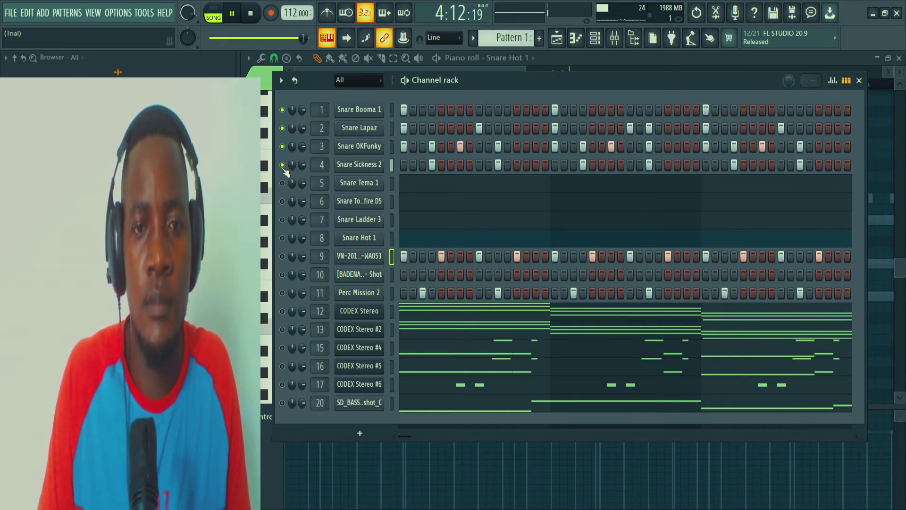
key(space)
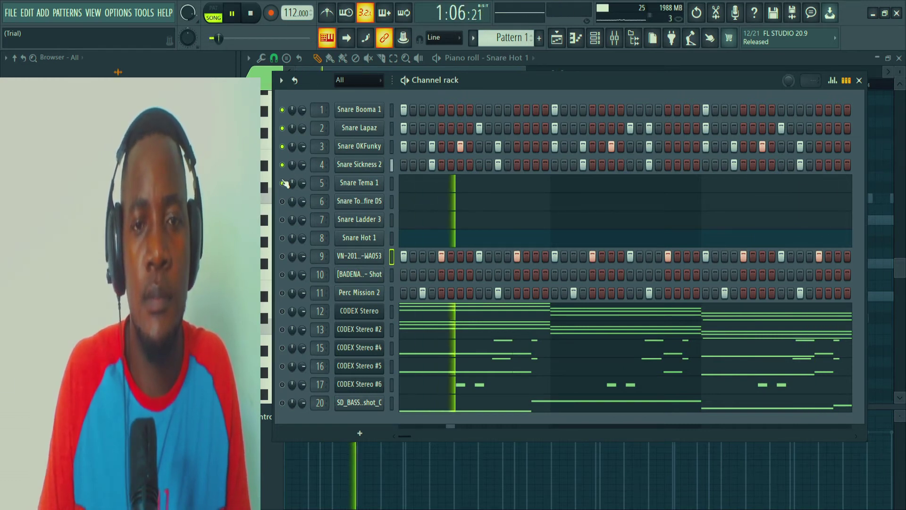
key(space)
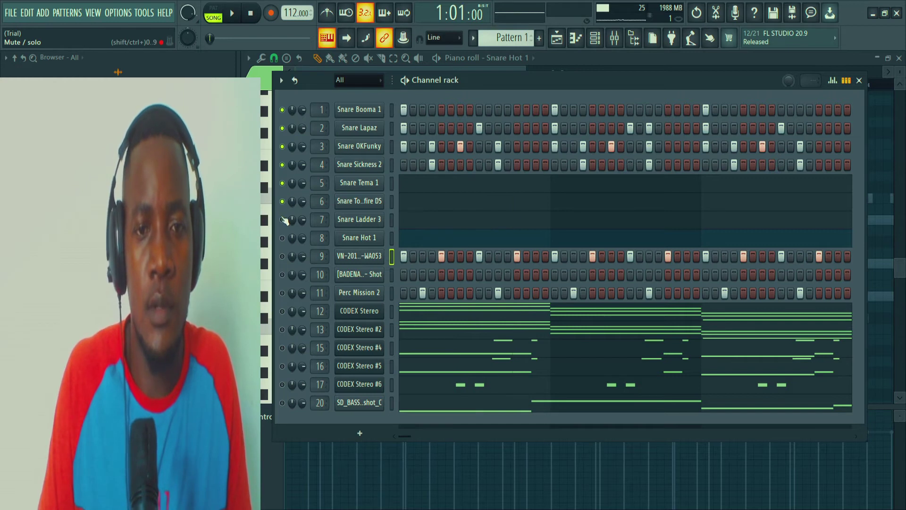
key(space)
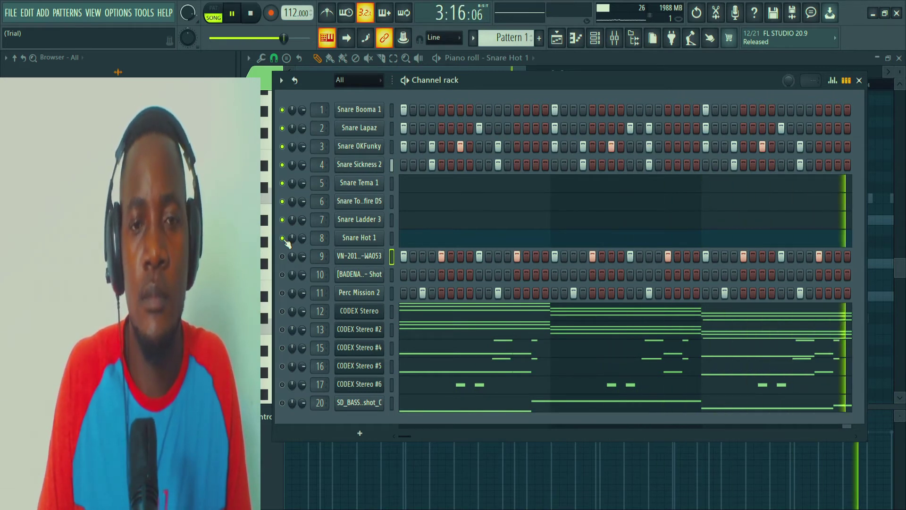
- Unmute the VN-20160209-WA053, [BADENA shot and Perc Mission 2 channels and play the full drum section
click(283, 256)
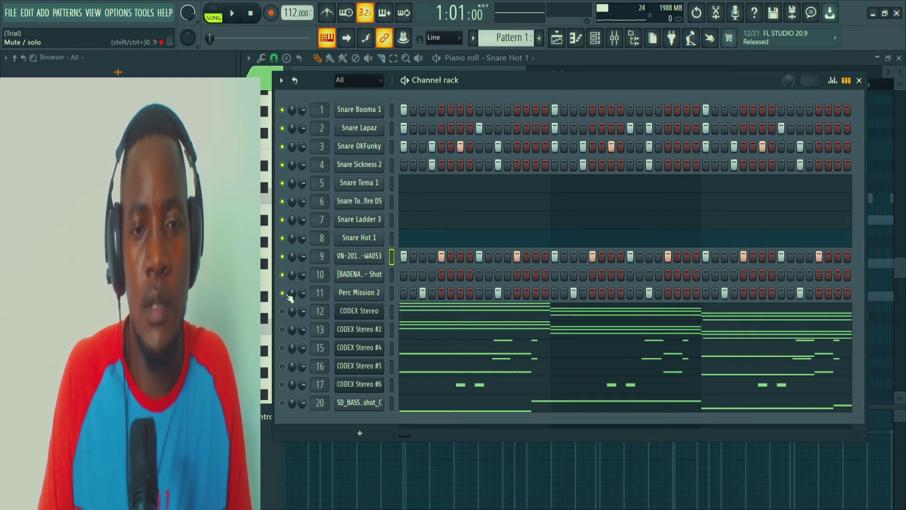
key(space)
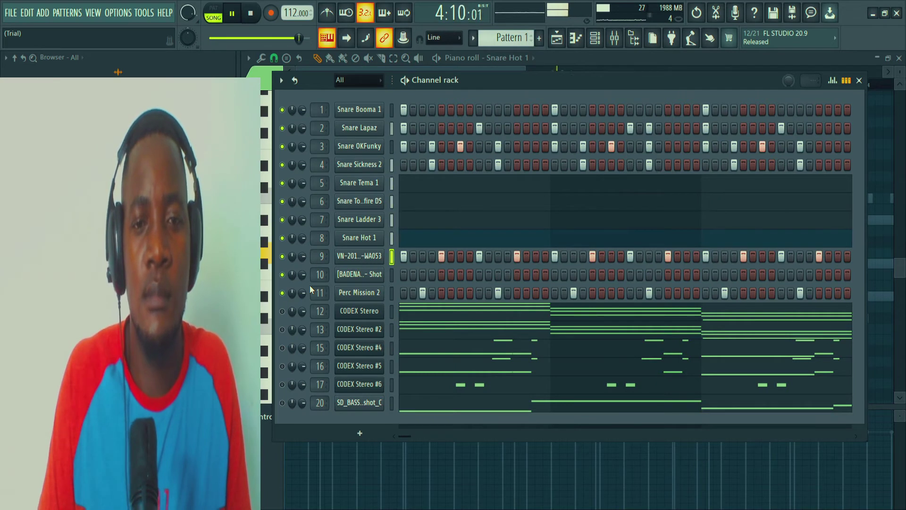
key(space)
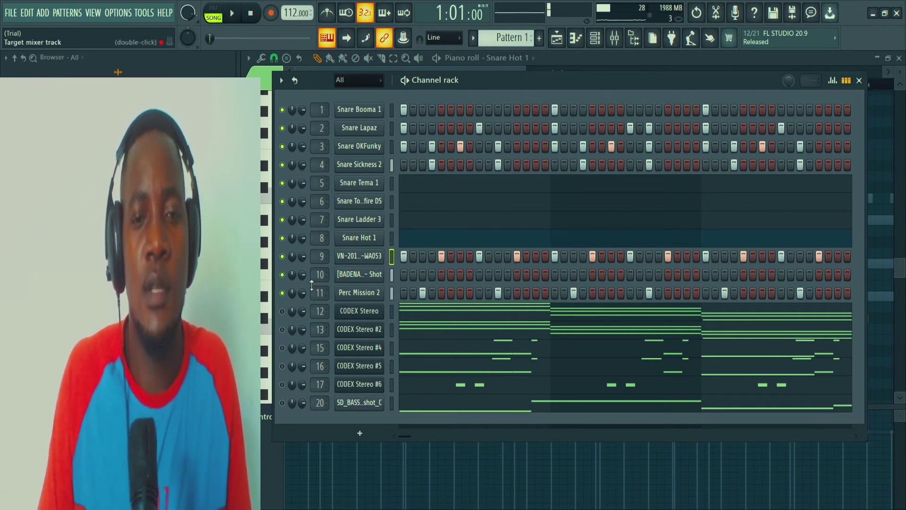
- Solo the CODEX Stereo channel and view its synth settings and preset, closing the plugin again
right_click(282, 311)
click(360, 314)
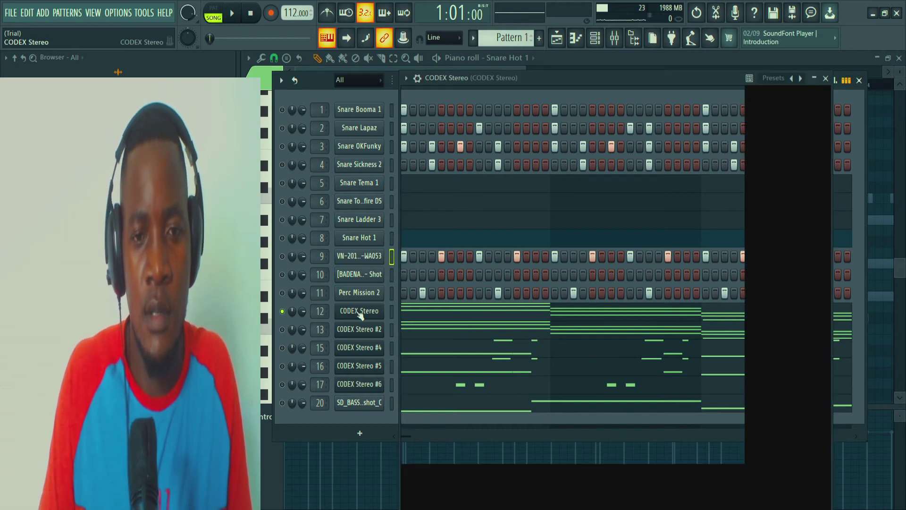
click(391, 309)
drag(543, 83, 466, 52)
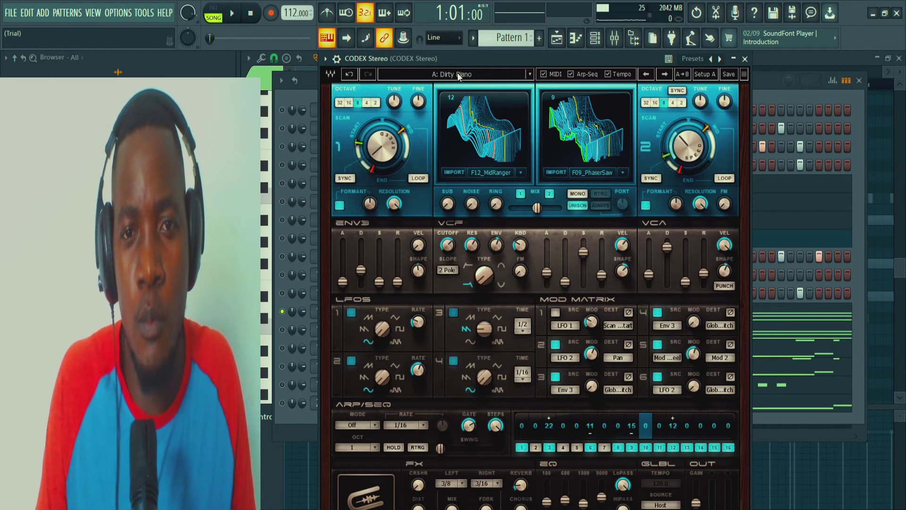
click(745, 59)
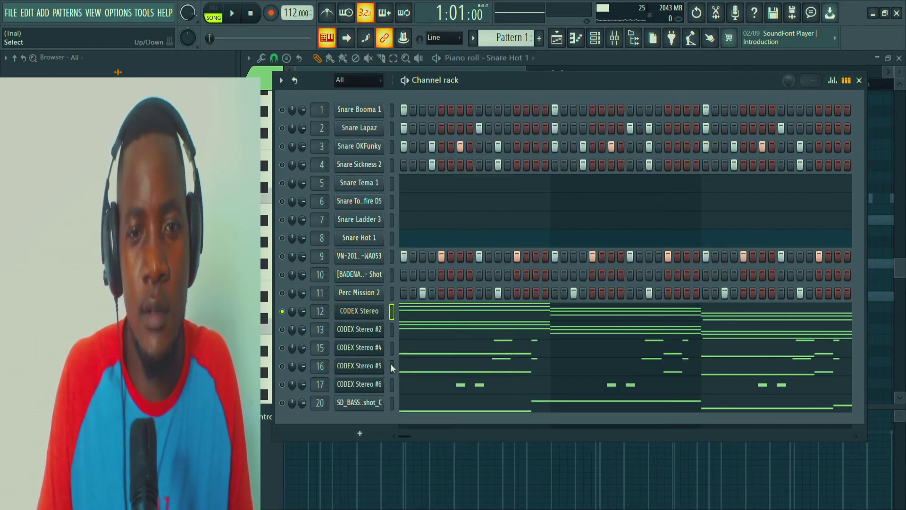
- Open the CODEX Stereo chord notes in the piano roll, examine the four-bar progression, and play it
click(414, 309)
scroll(415, 87, down, 2)
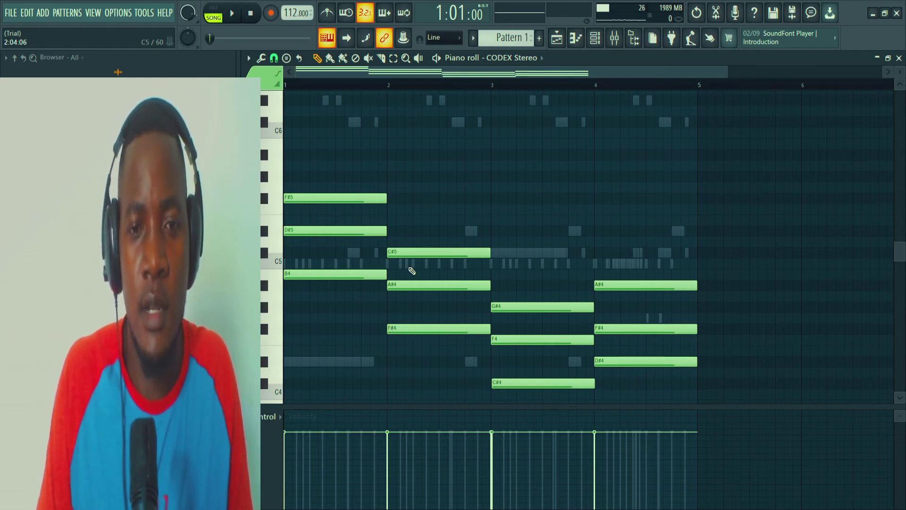
scroll(495, 117, down, 4)
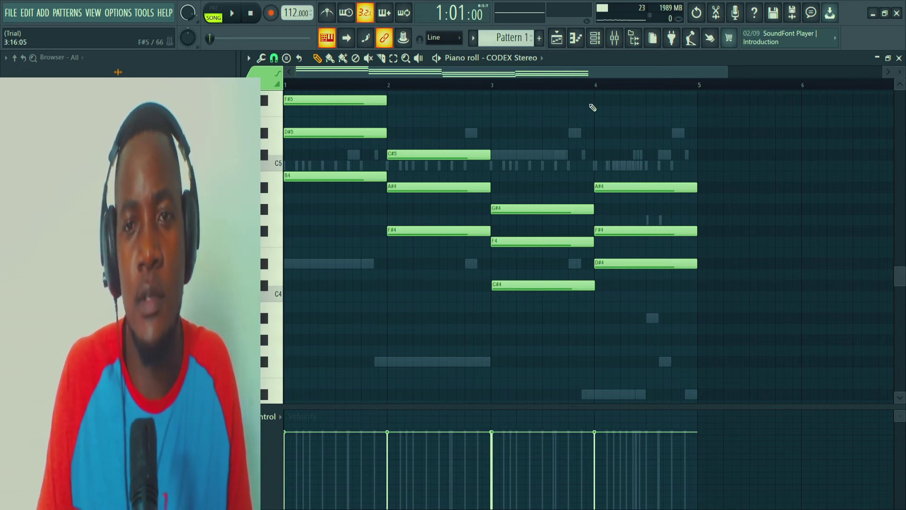
scroll(585, 92, down, 1)
scroll(591, 136, up, 1)
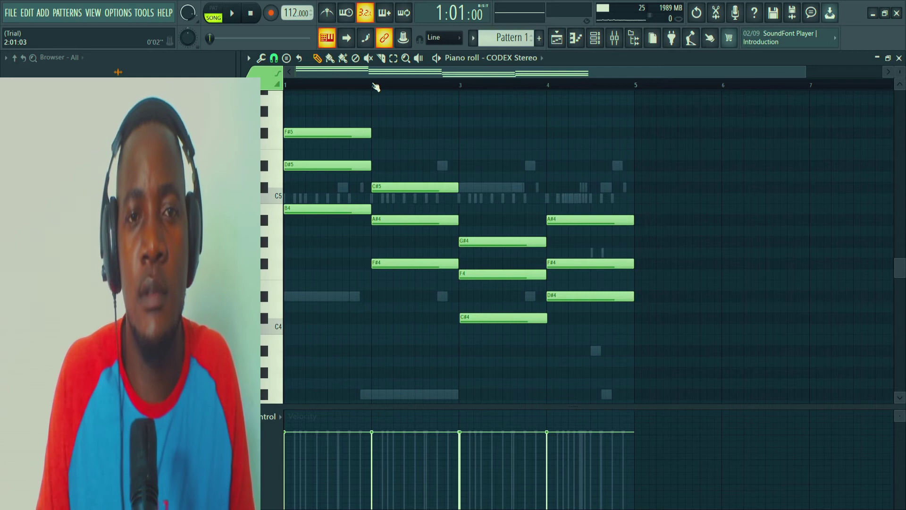
key(space)
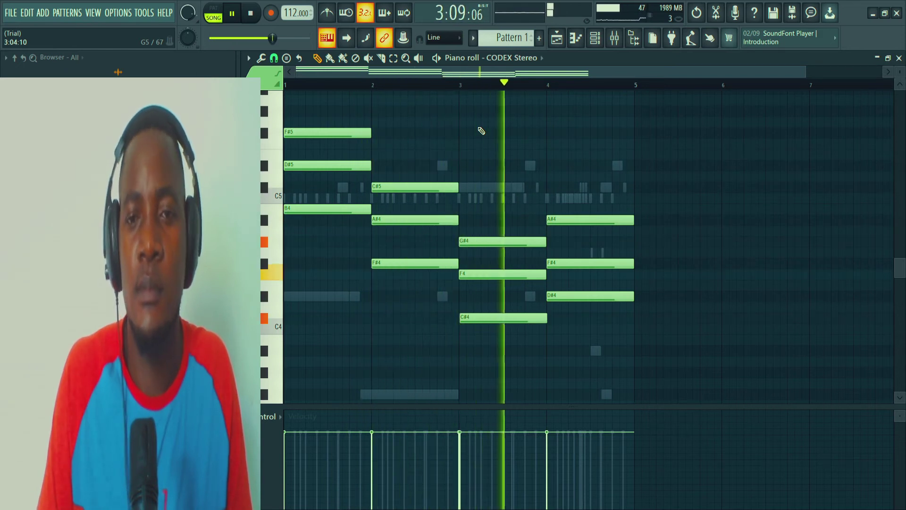
key(space)
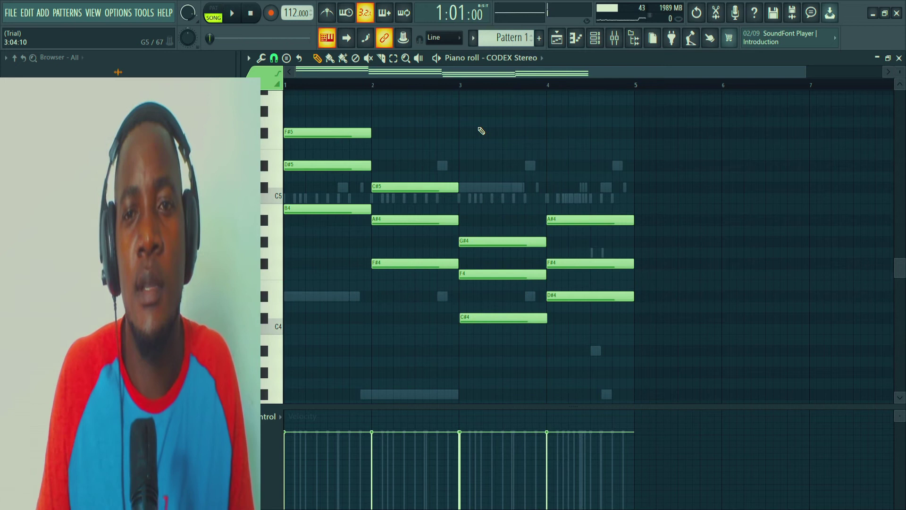
- Solo the CODEX Stereo #2 channel and view its notes in the piano roll, returning to the channel rack
click(599, 38)
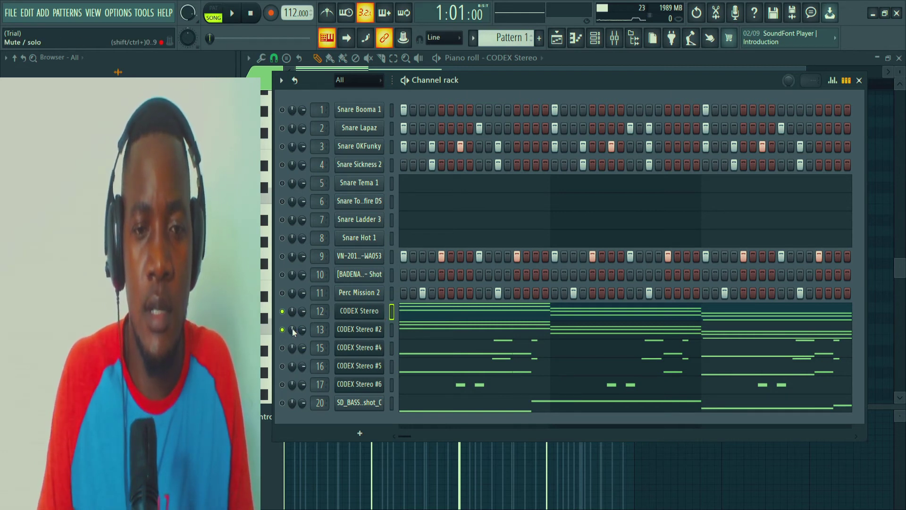
click(400, 331)
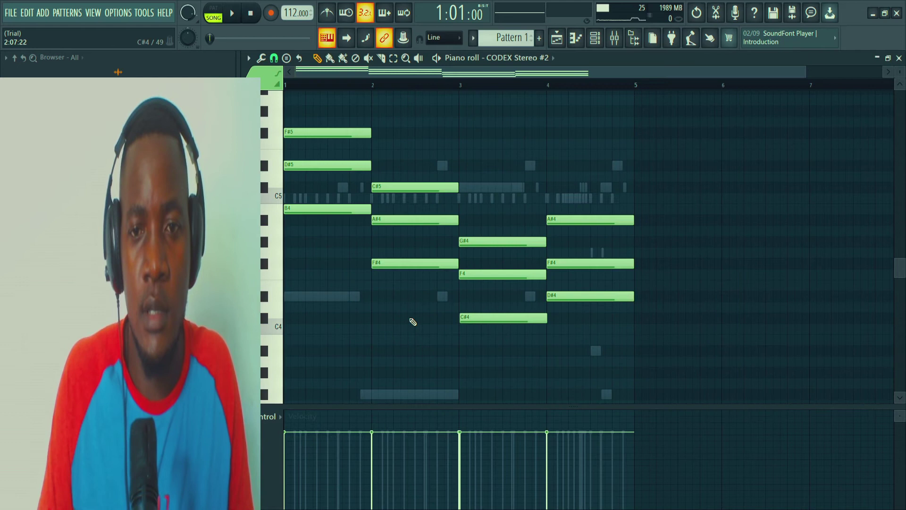
click(597, 40)
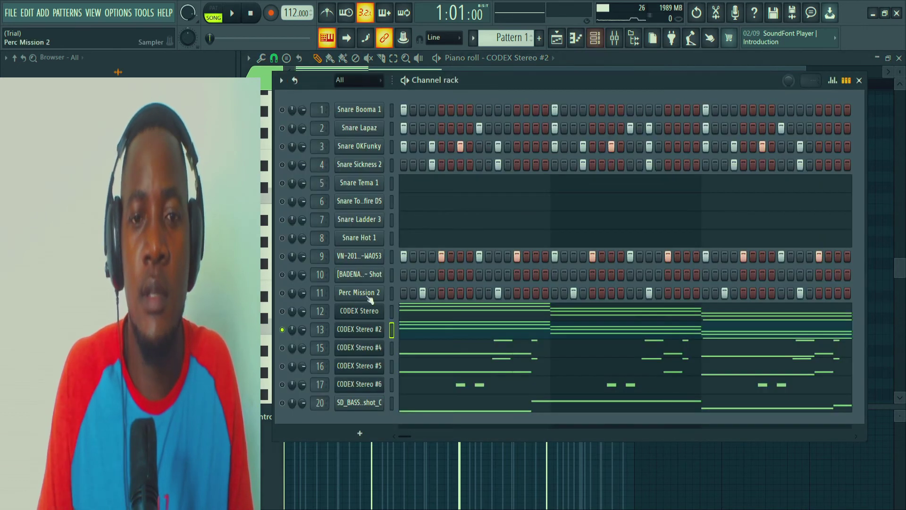
- View the synth settings and preset of the CODEX Stereo #2 channel, closing the plugin again
click(352, 332)
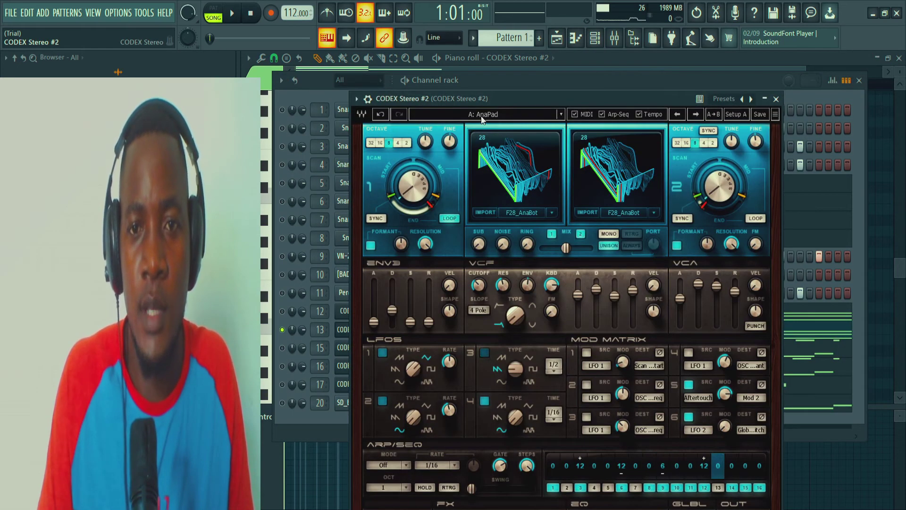
drag(508, 103, 490, 76)
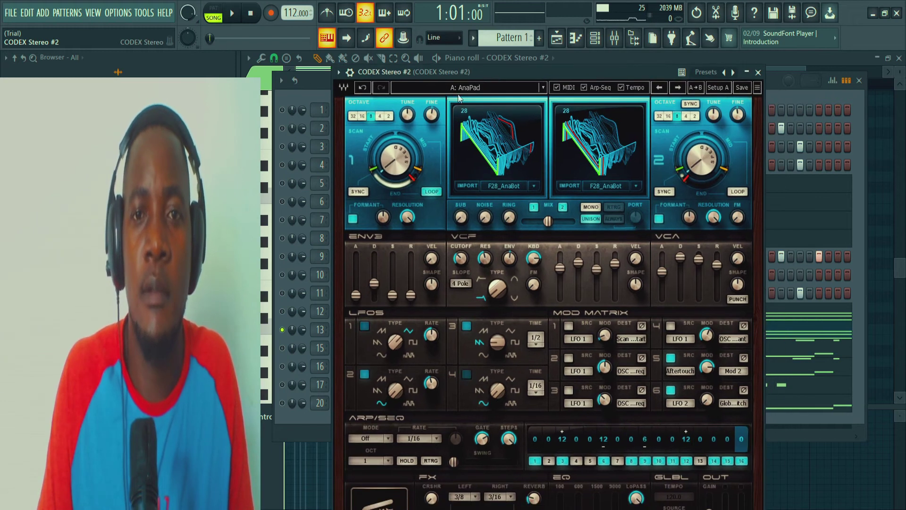
click(758, 72)
- Play CODEX Stereo #2 on its own, then unmute CODEX Stereo and play both chord layers together
key(space)
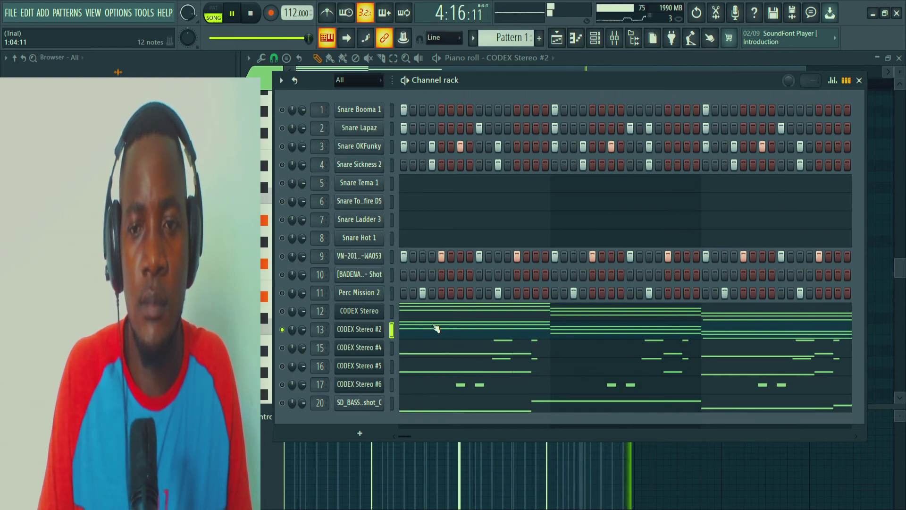
key(space)
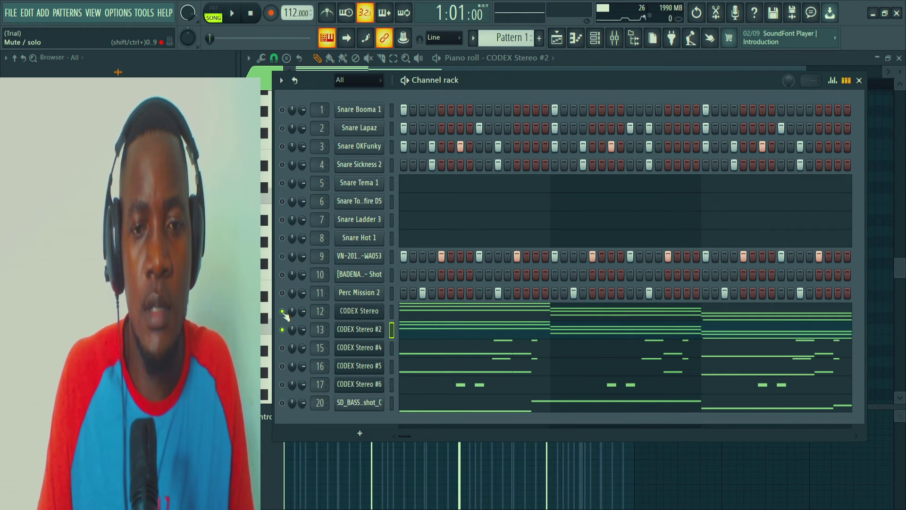
key(space)
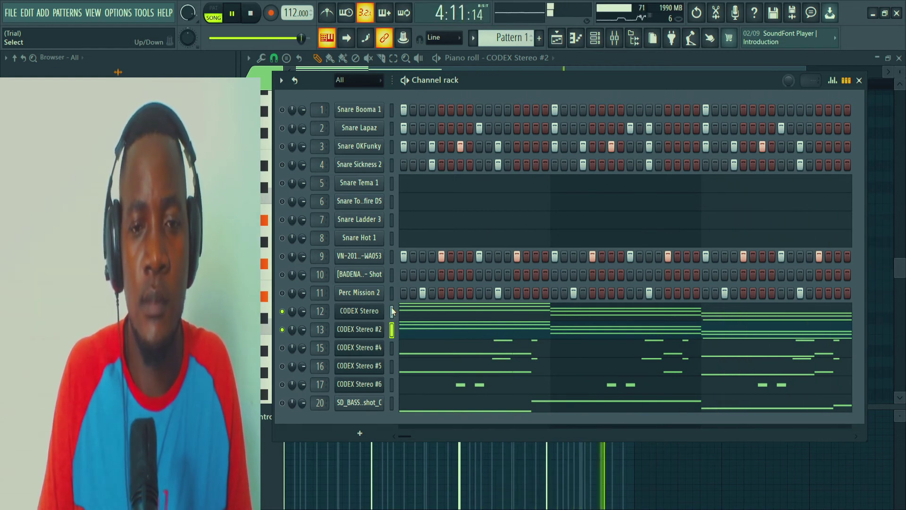
key(space)
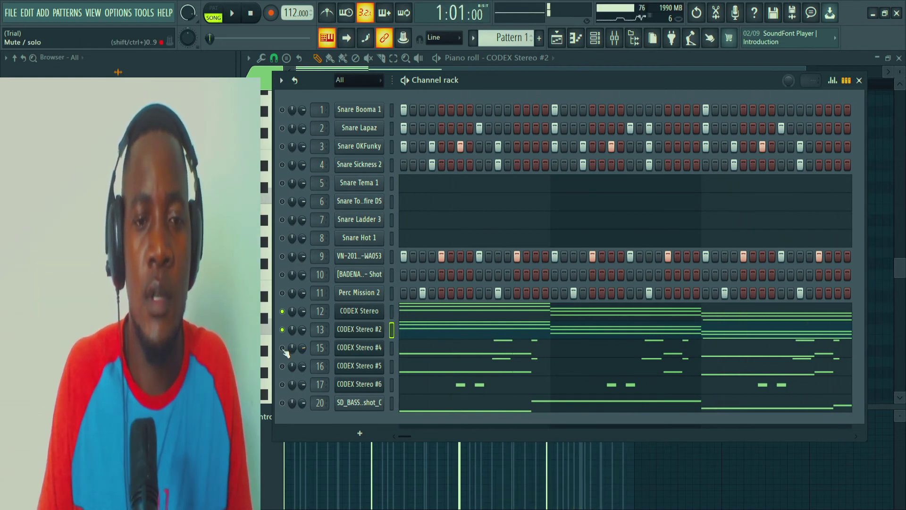
- Solo and briefly play the CODEX Stereo #4 channel, and open its synth settings to view the preset
right_click(282, 348)
key(space)
key(space)
click(358, 350)
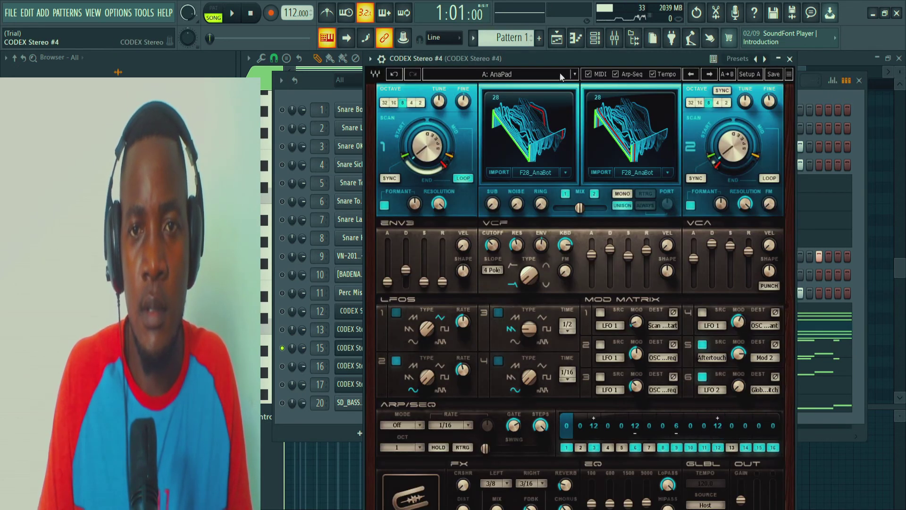
- Close the CODEX Stereo #4 synth and play that channel on its own, stopping playback after a few bars
click(790, 58)
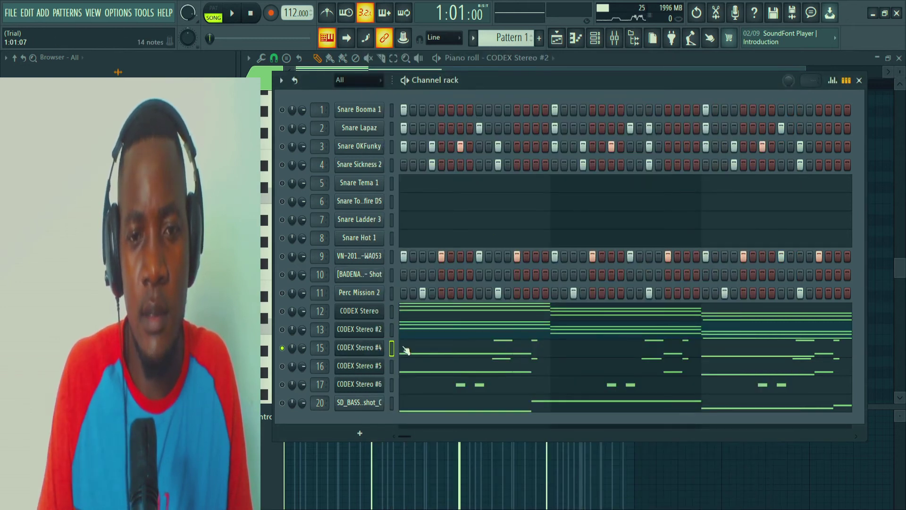
key(space)
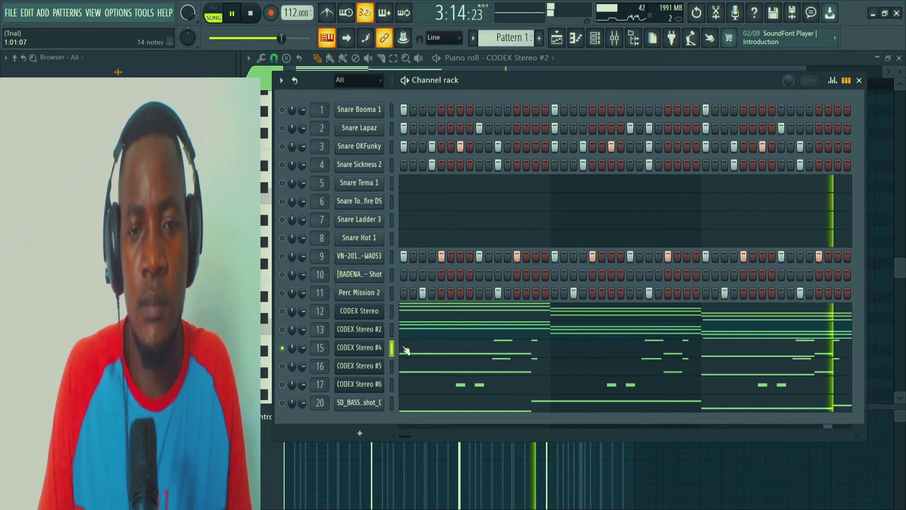
key(space)
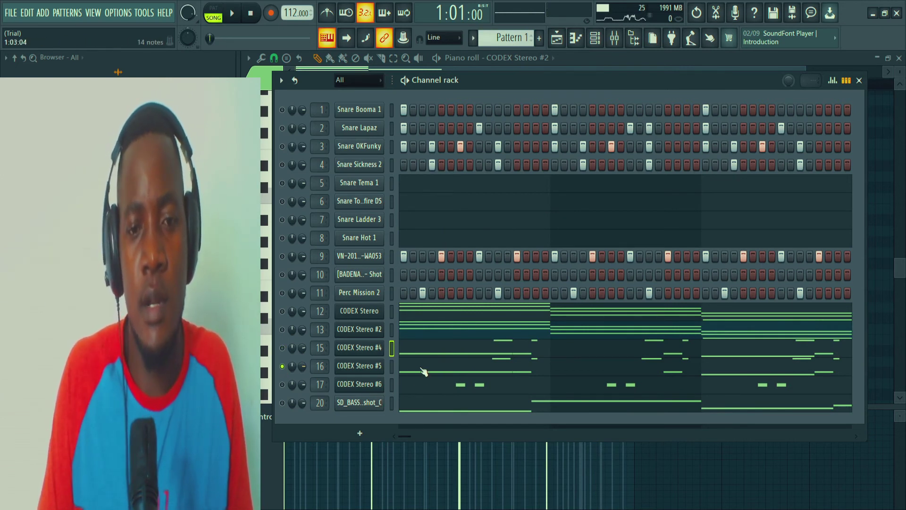
- Solo the CODEX Stereo #5 channel, view its synth settings and preset, and play it on its own with the plugin closed
click(354, 366)
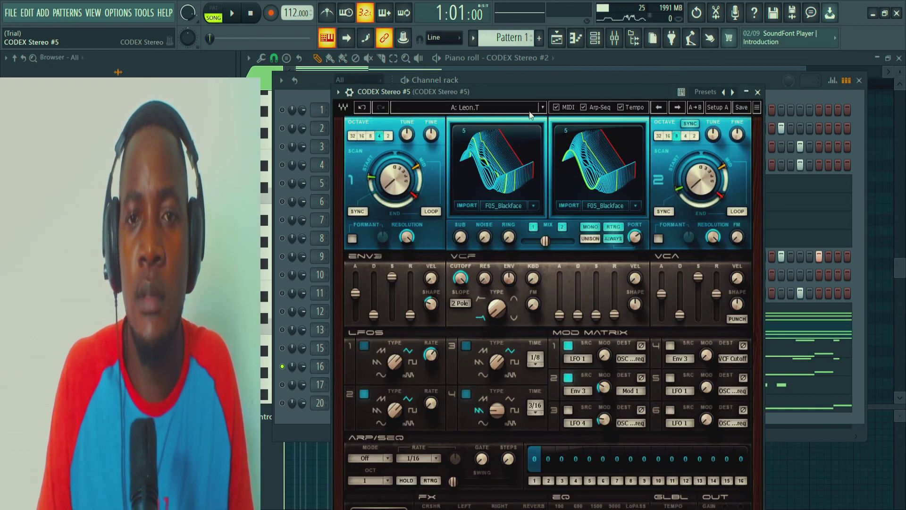
key(space)
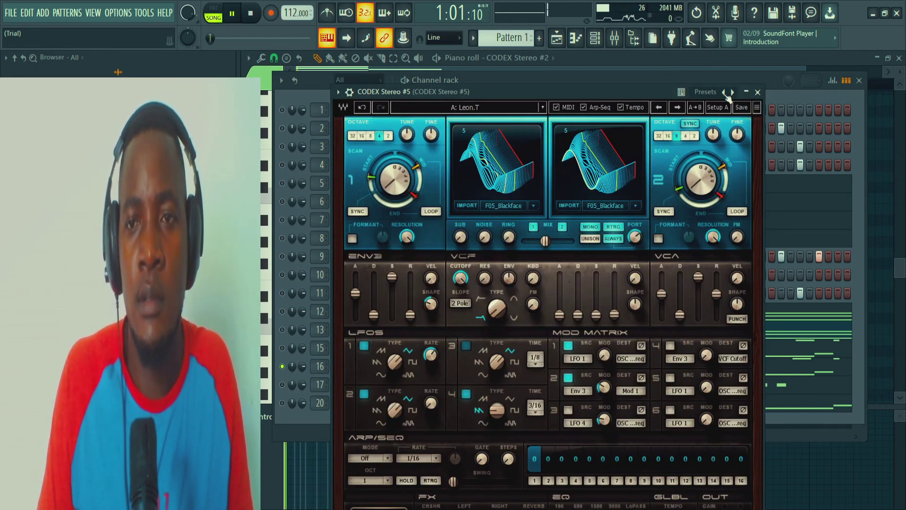
click(757, 92)
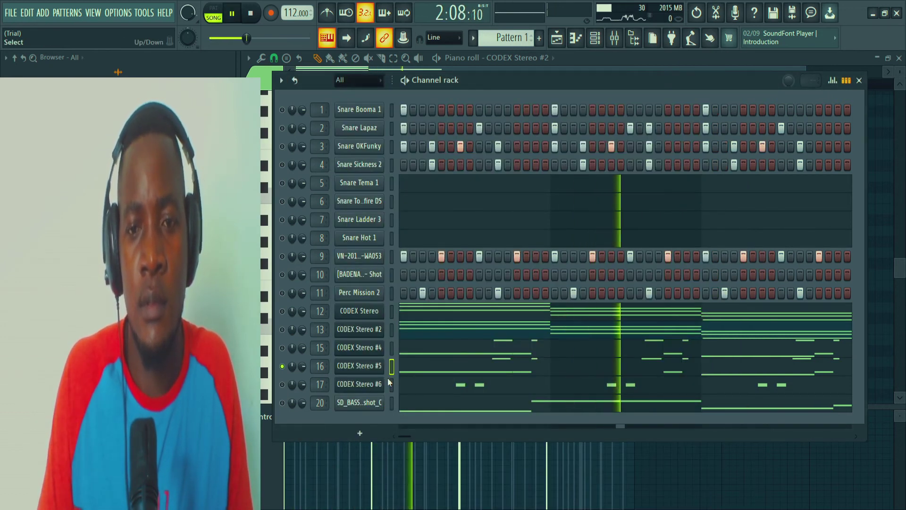
key(space)
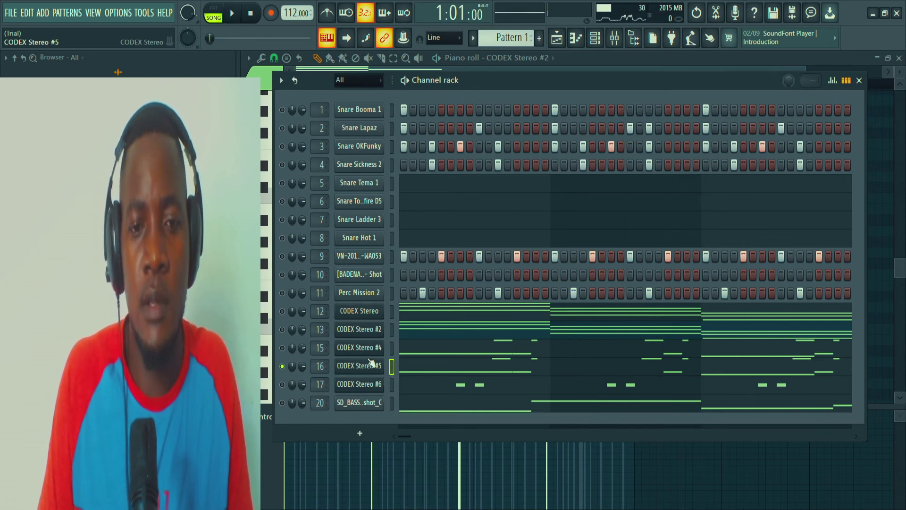
key(space)
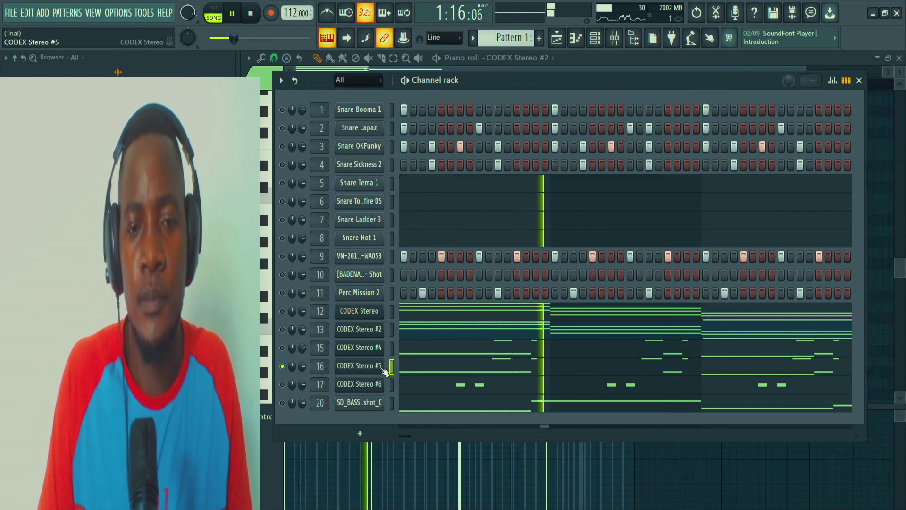
- View the CODEX Stereo #5 notes in the piano roll during playback, then stop and return to the channel rack
click(406, 368)
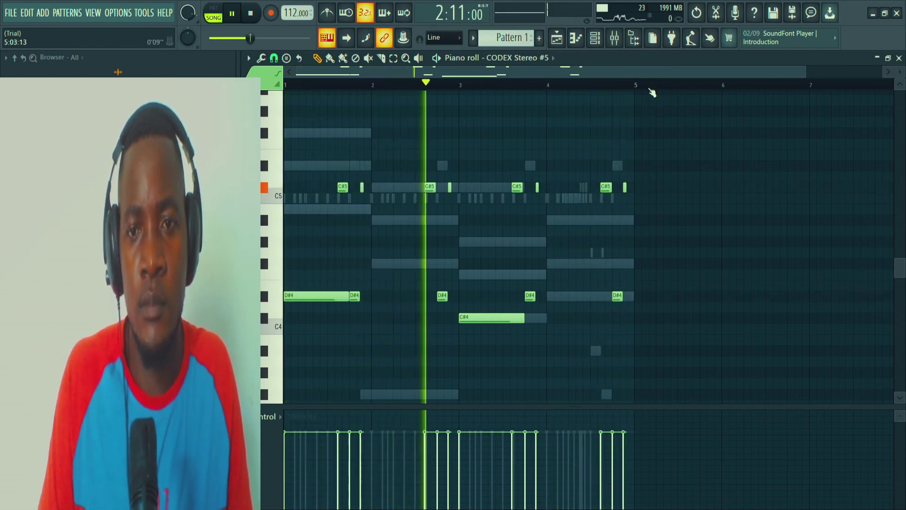
scroll(652, 92, up, 4)
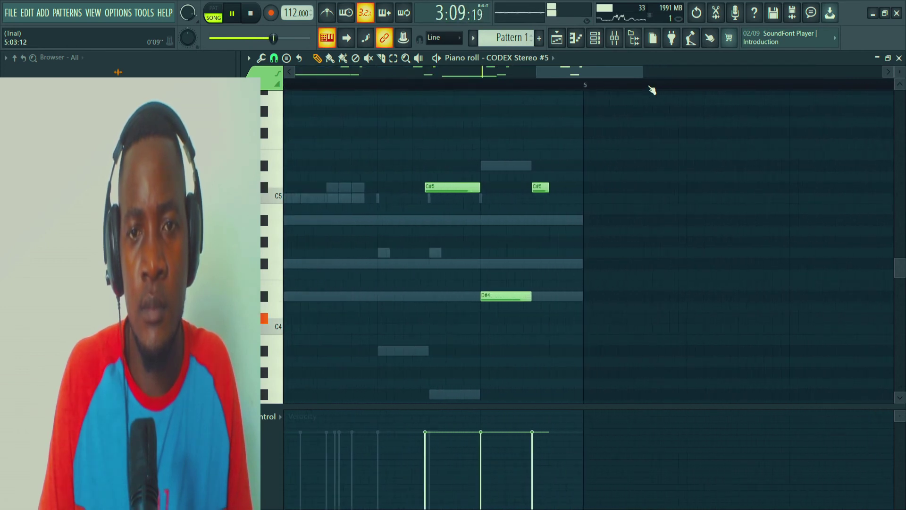
scroll(651, 89, up, 1)
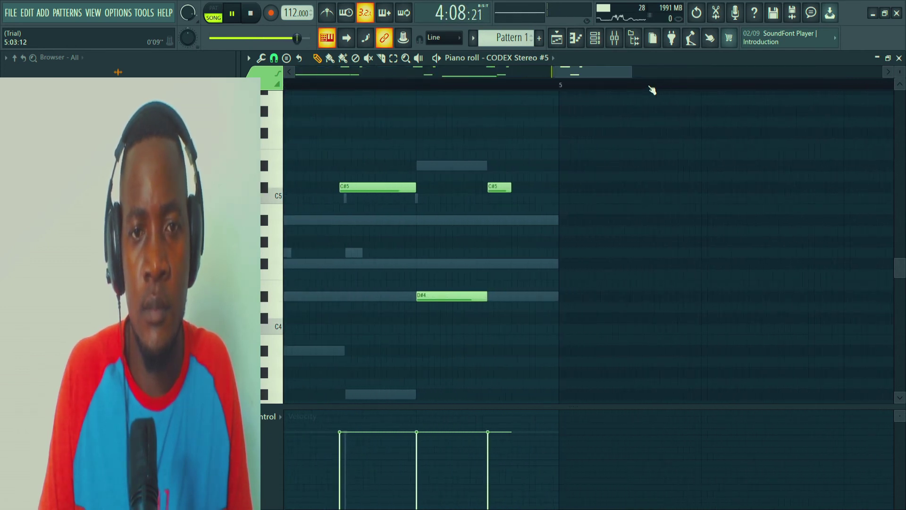
scroll(652, 90, down, 4)
key(space)
click(595, 38)
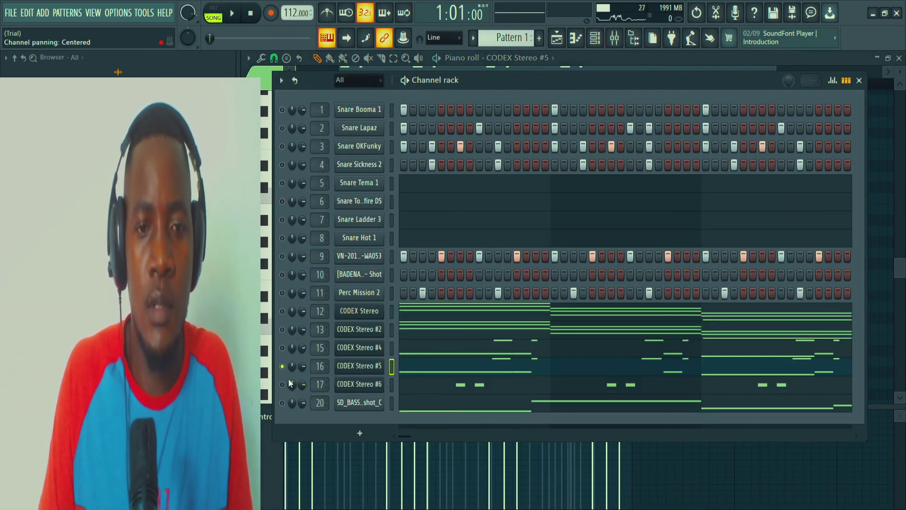
- Solo and play the CODEX Stereo #6 channel, view its notes in the piano roll, and return to the channel rack with playback stopped
key(Down)
key(space)
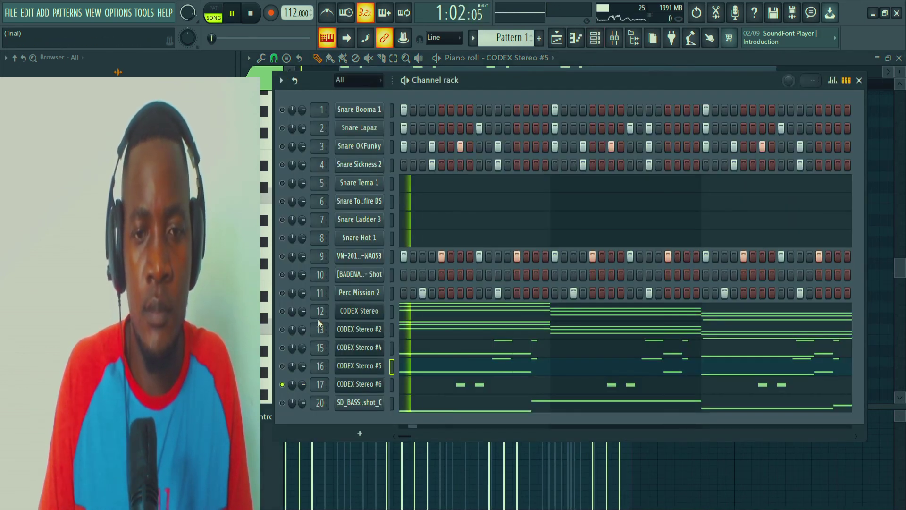
click(427, 384)
scroll(465, 279, up, 2)
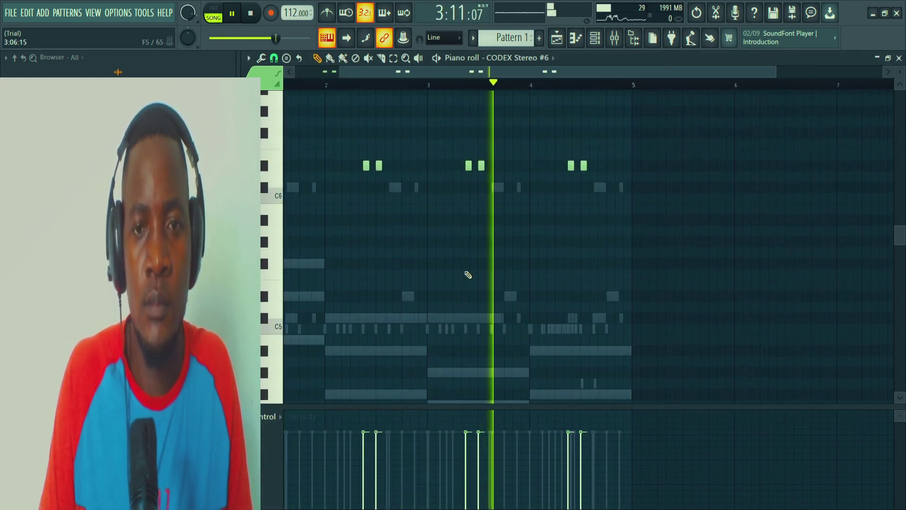
click(595, 39)
key(space)
- View the synth settings and preset of the CODEX Stereo #6 channel, closing the plugin again
click(351, 385)
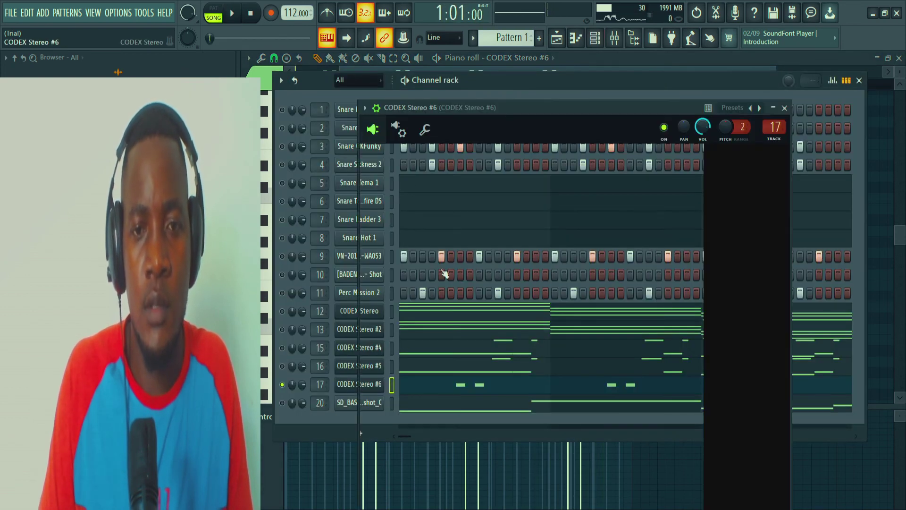
drag(486, 110, 468, 71)
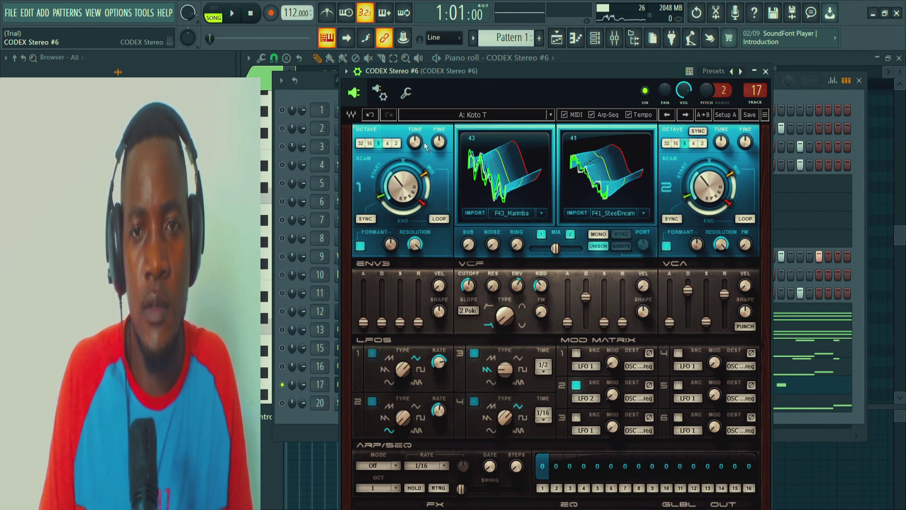
click(770, 71)
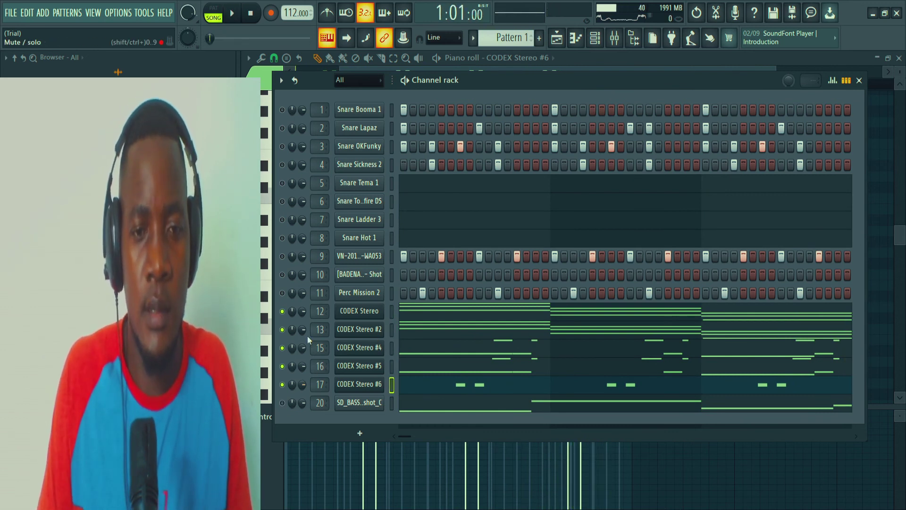
- Solo the SD_BASSHOLE bass one-shot channel and view its volume envelope settings, closing the sampler window again
click(356, 406)
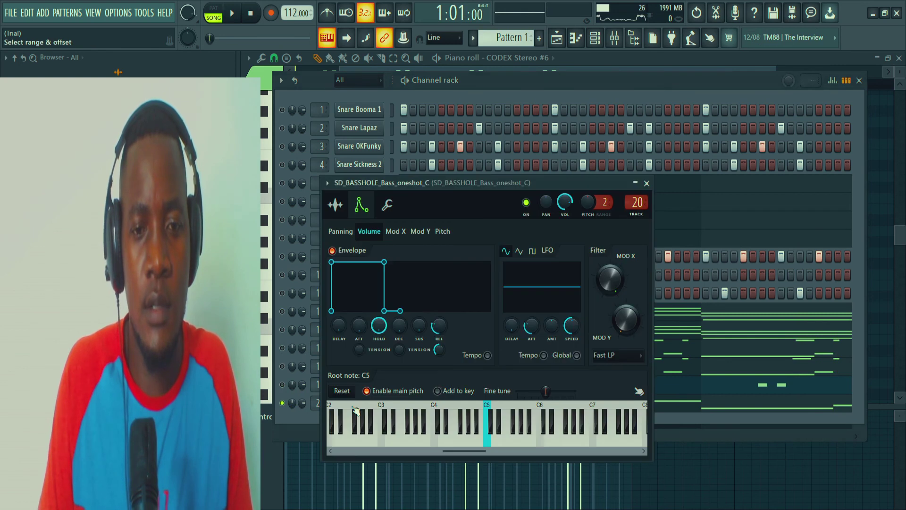
drag(458, 186, 490, 162)
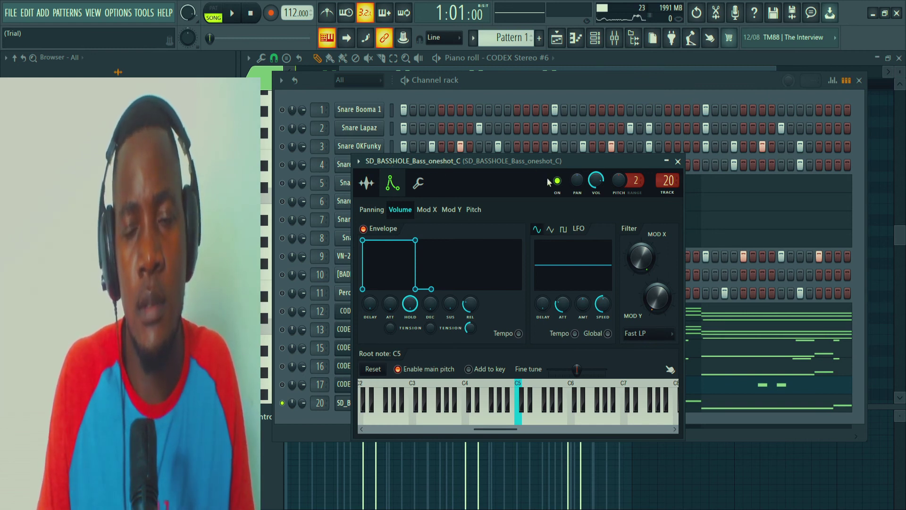
click(678, 161)
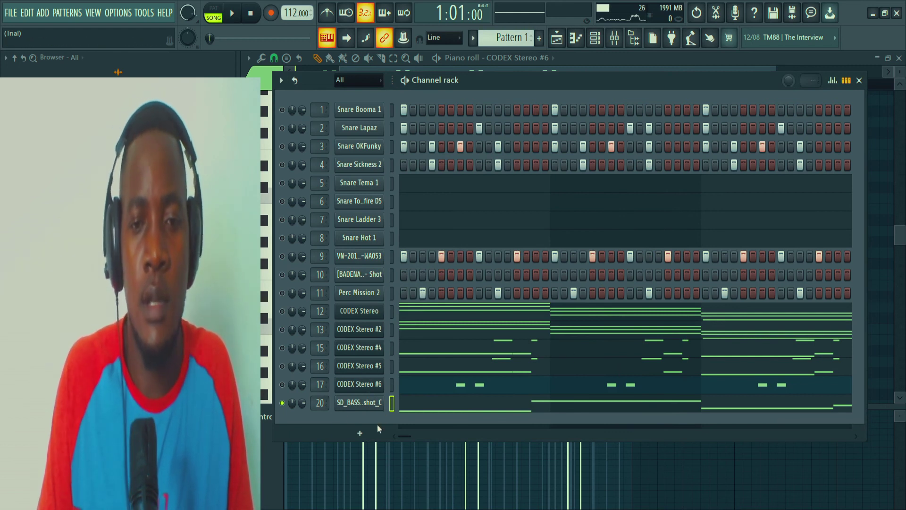
- View all of the SD_BASSHOLE bass notes in the piano roll while playing them alone, then return to the channel rack
click(409, 409)
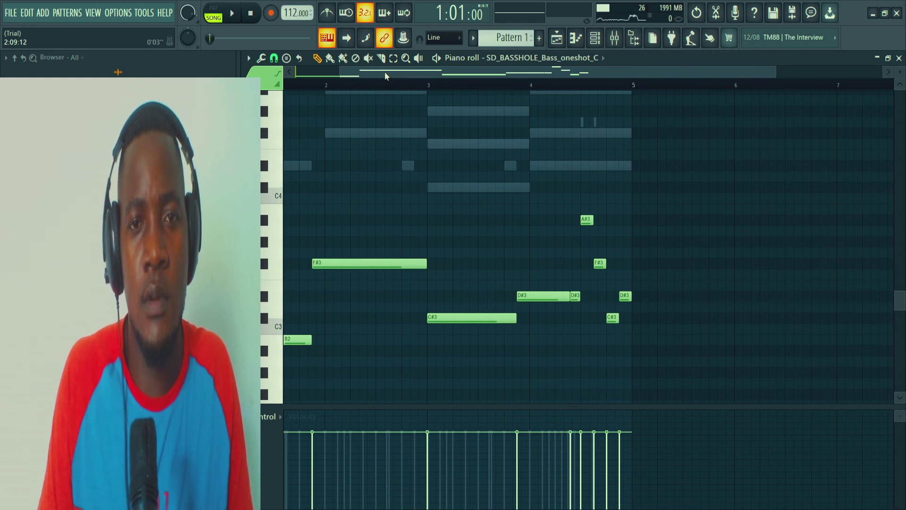
drag(385, 75, 283, 74)
key(space)
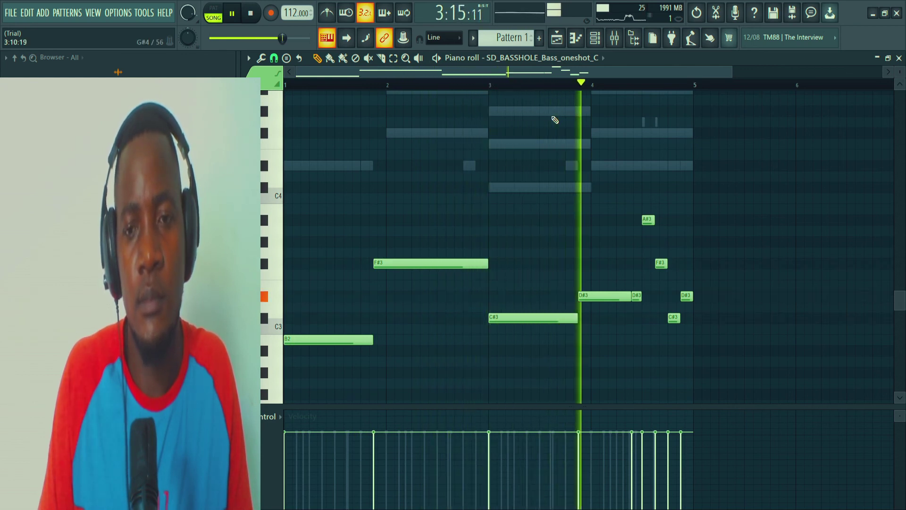
key(space)
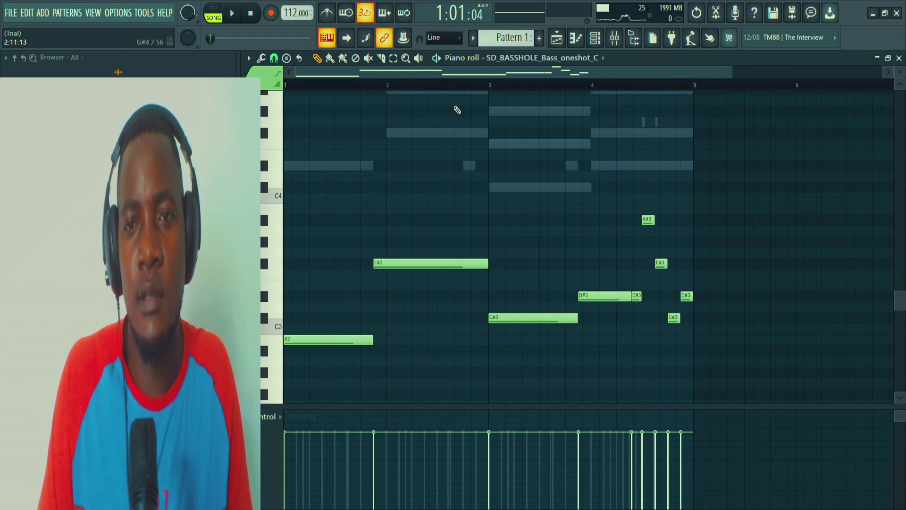
click(595, 41)
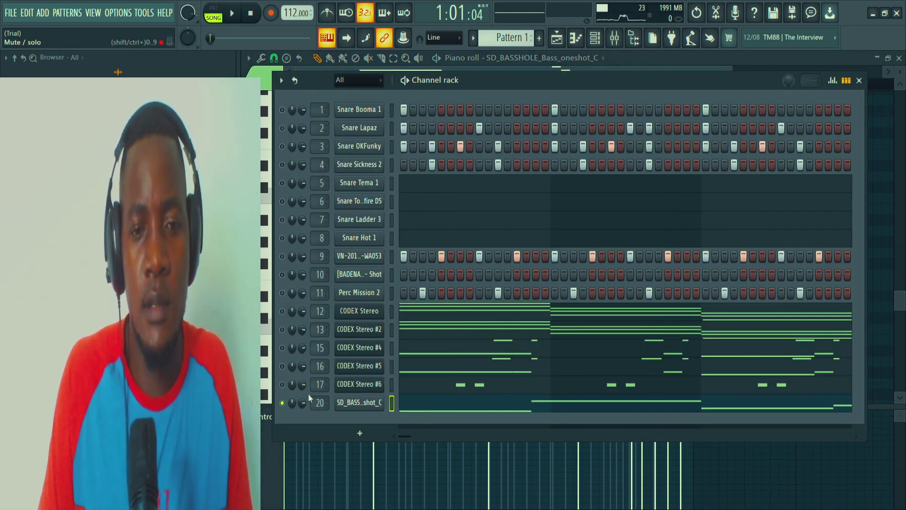
- Play the pattern with all channels unmuted, then replay it with the SD_BASSHOLE bass muted and briefly view the bass notes
key(space)
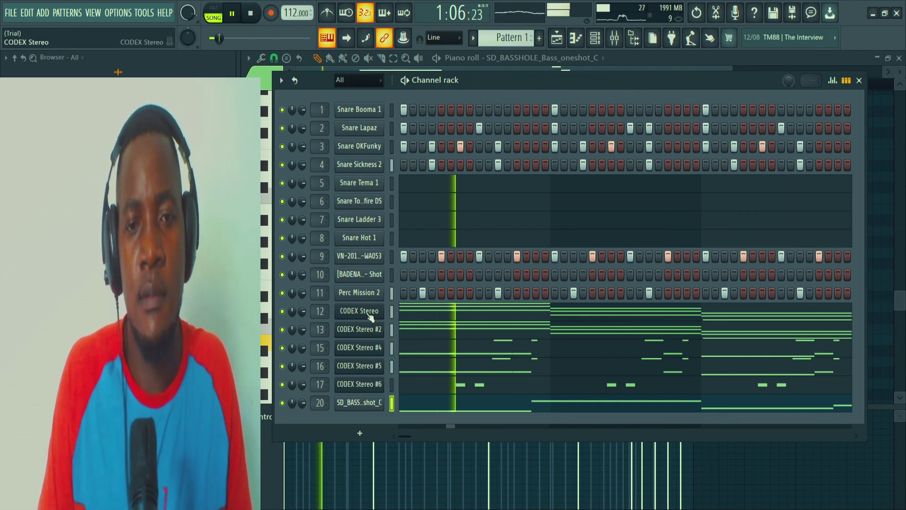
key(space)
key(space)
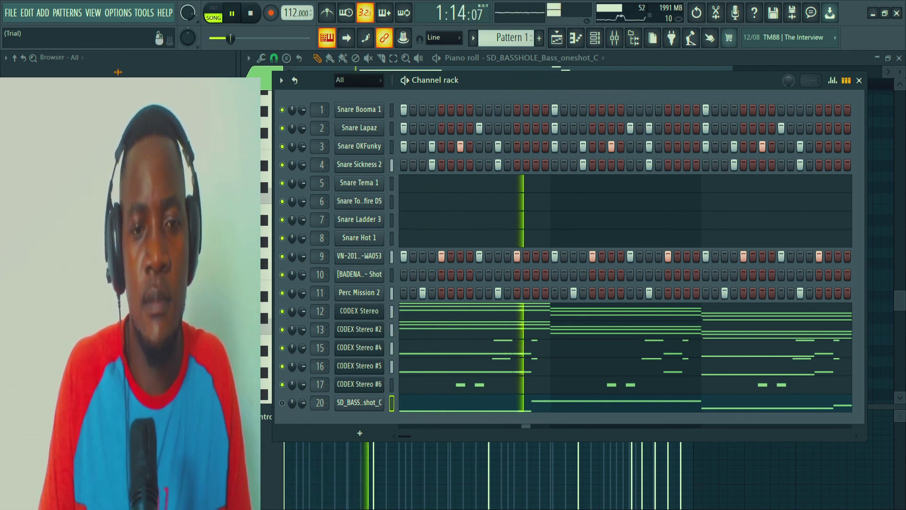
key(F6)
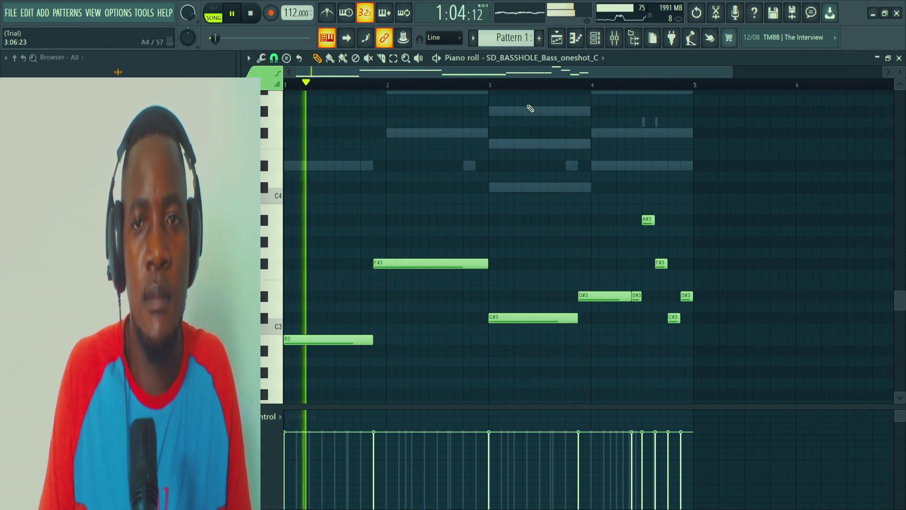
key(F6)
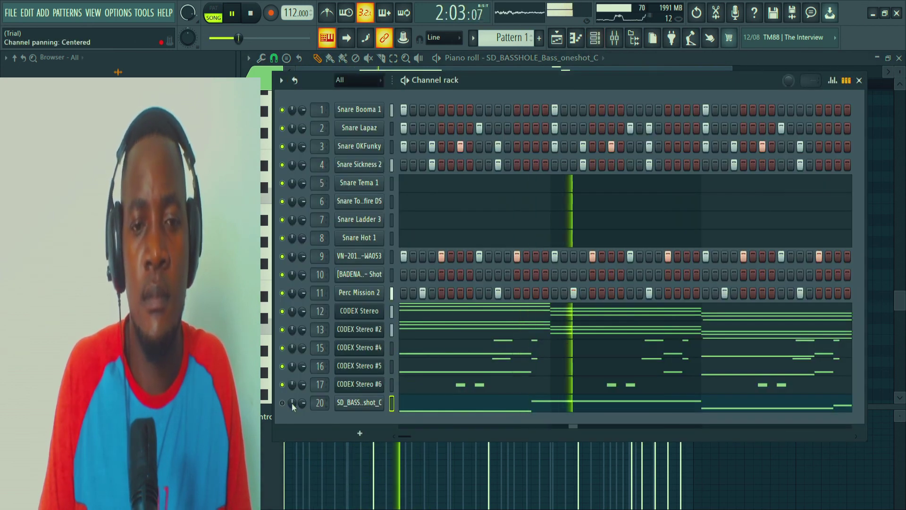